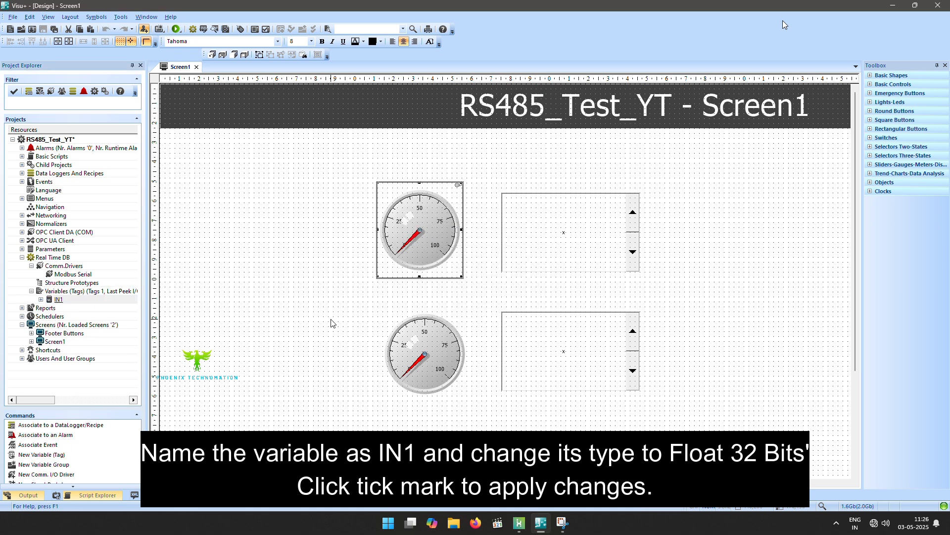
Set the IN1 variable's type to Float (32 bit single precision) and apply the change.
double_click(61, 300)
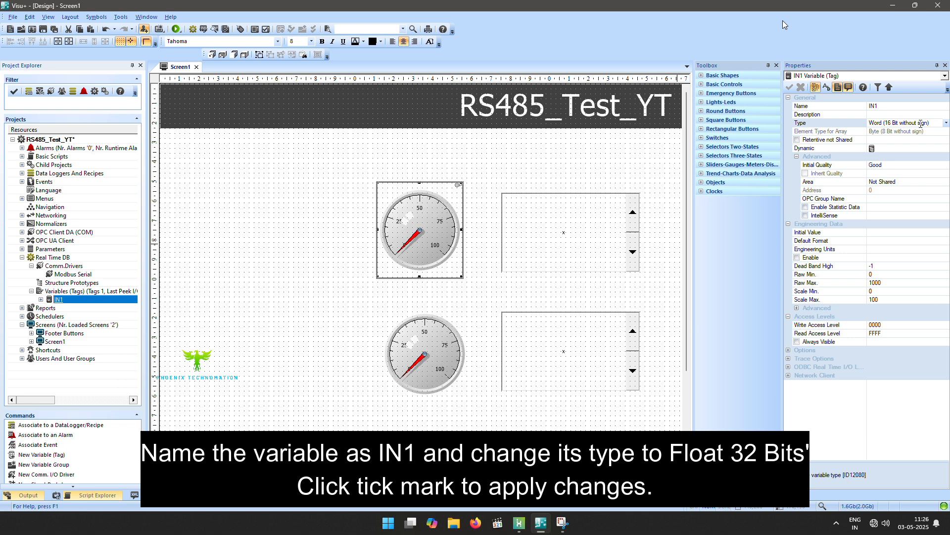
left_click(946, 123)
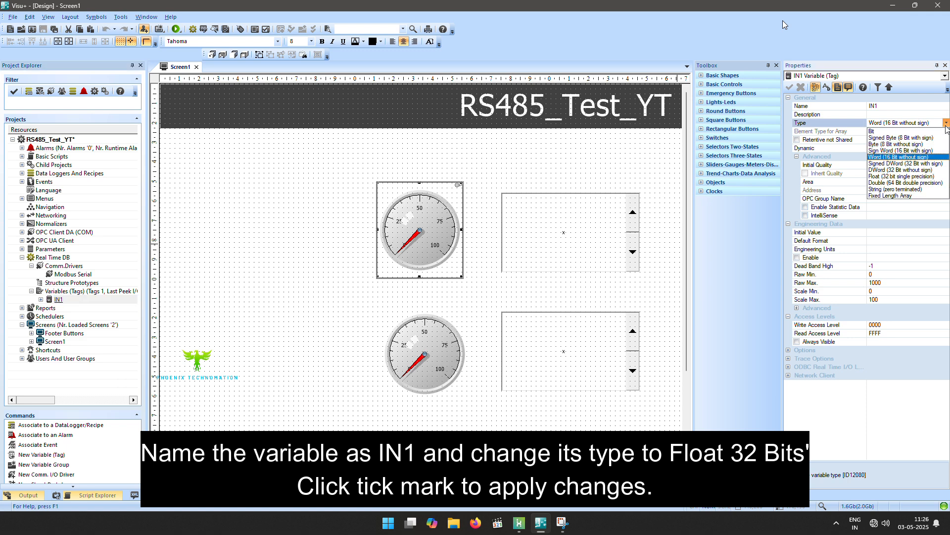
left_click(904, 176)
left_click(790, 88)
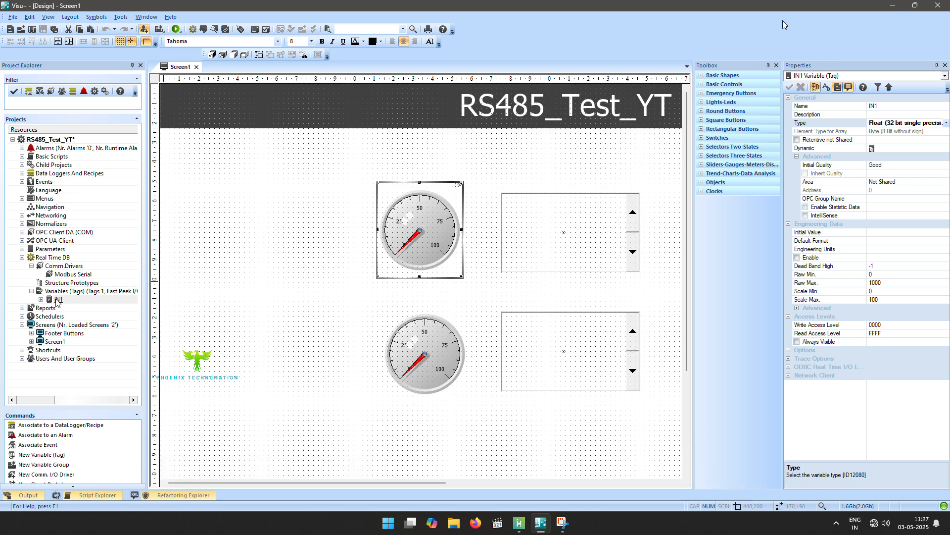
Create a variable named IN2 with type Float (32 bit single precision) and apply the change.
right_click(89, 291)
left_click(114, 296)
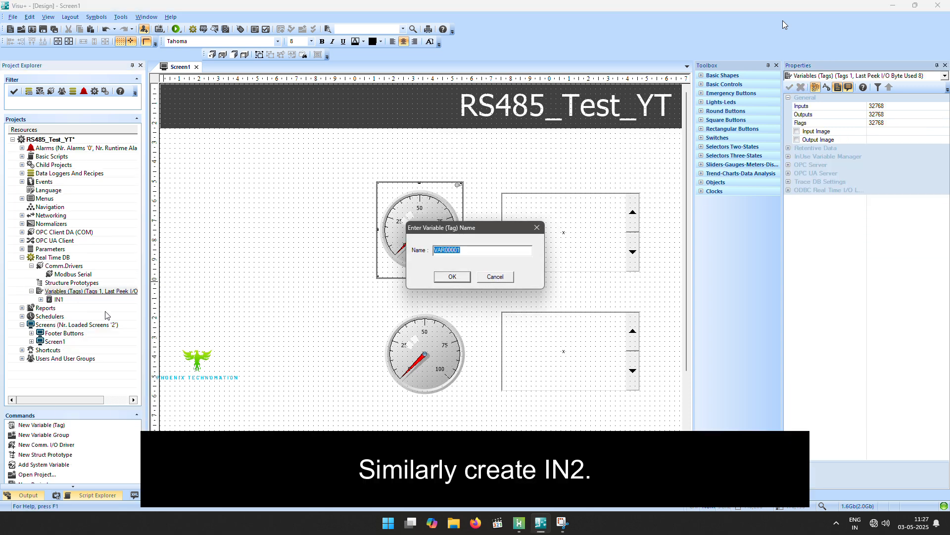
type("IN2")
key("Return")
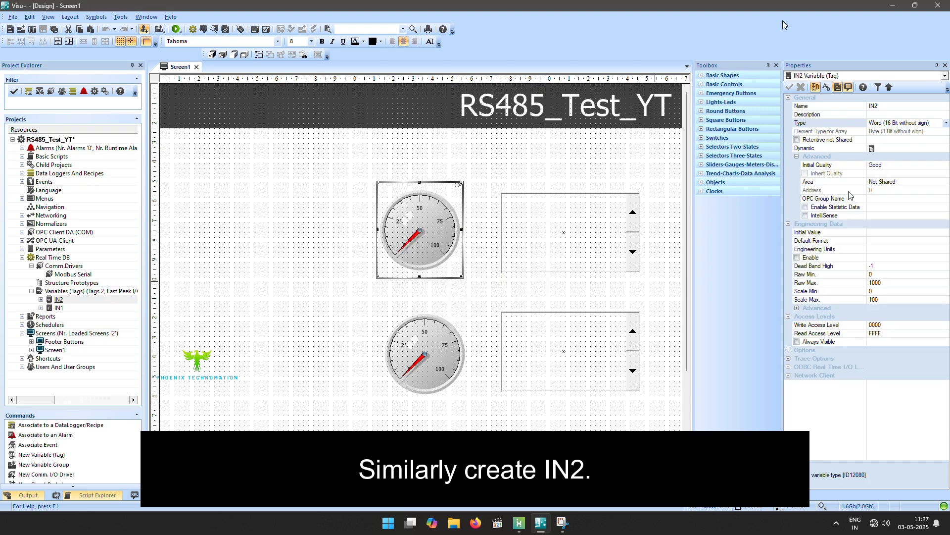
left_click(946, 124)
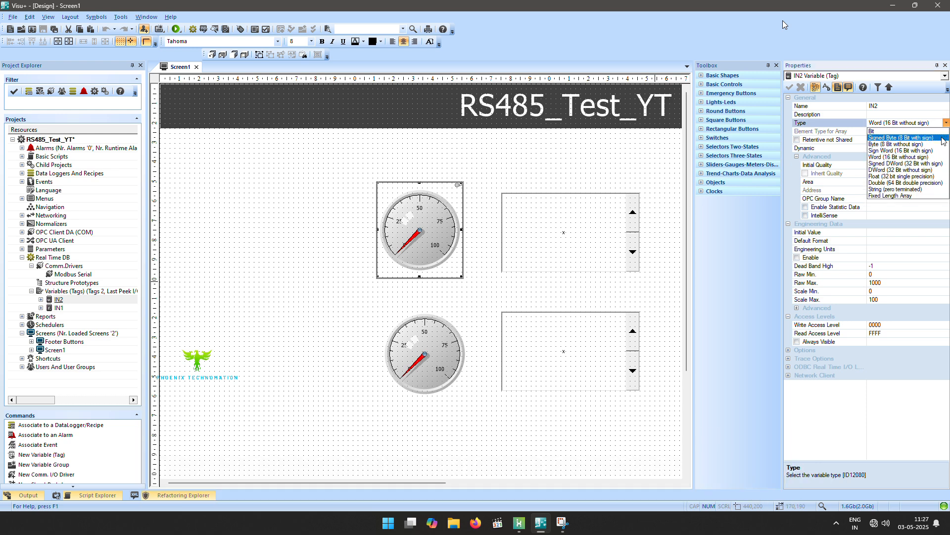
left_click(906, 182)
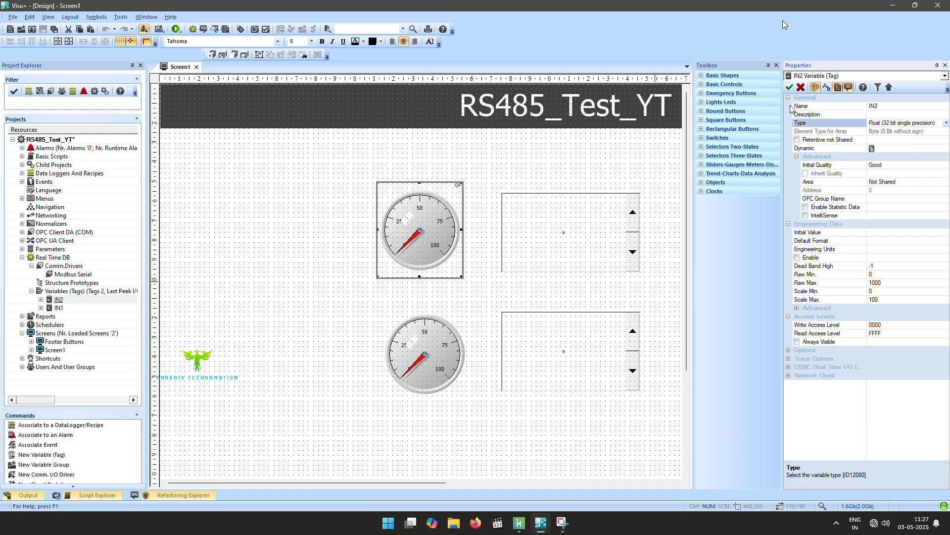
left_click(790, 87)
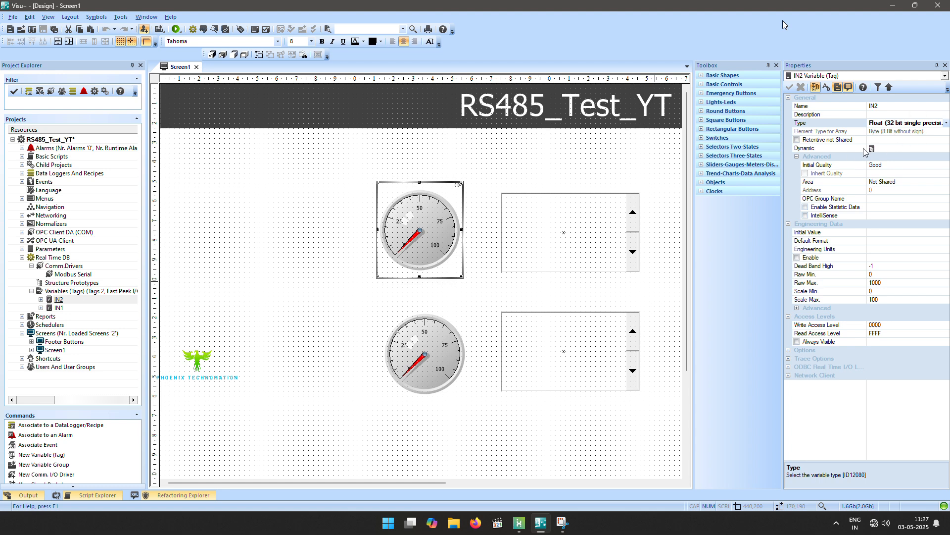
left_click(946, 65)
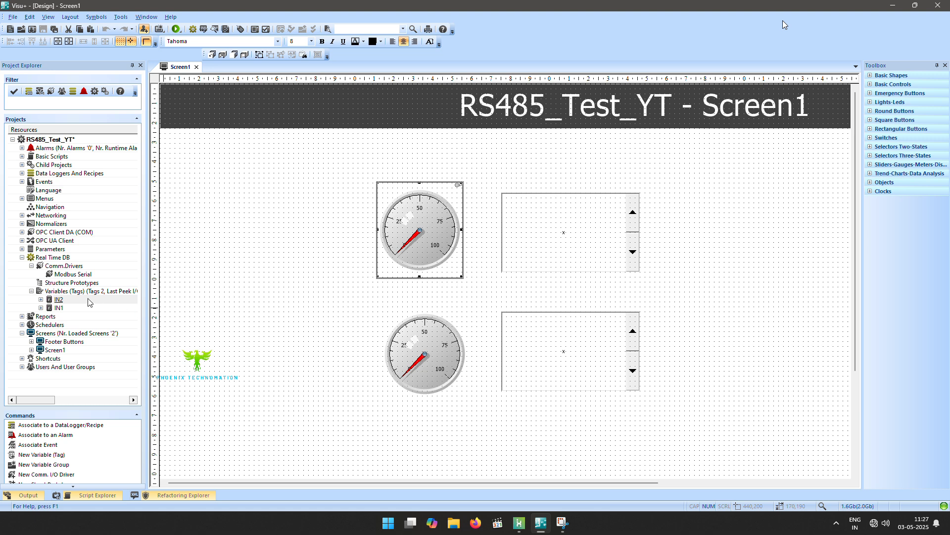
Link variable IN1 to the upper gauge and display box, and IN2 to the lower gauge and display box.
left_click_drag(59, 308, 421, 246)
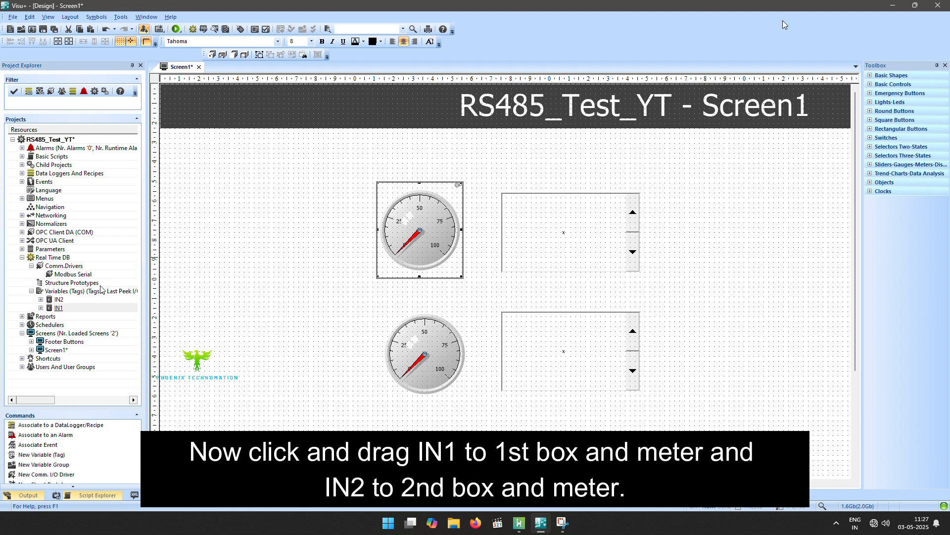
left_click_drag(65, 308, 522, 248)
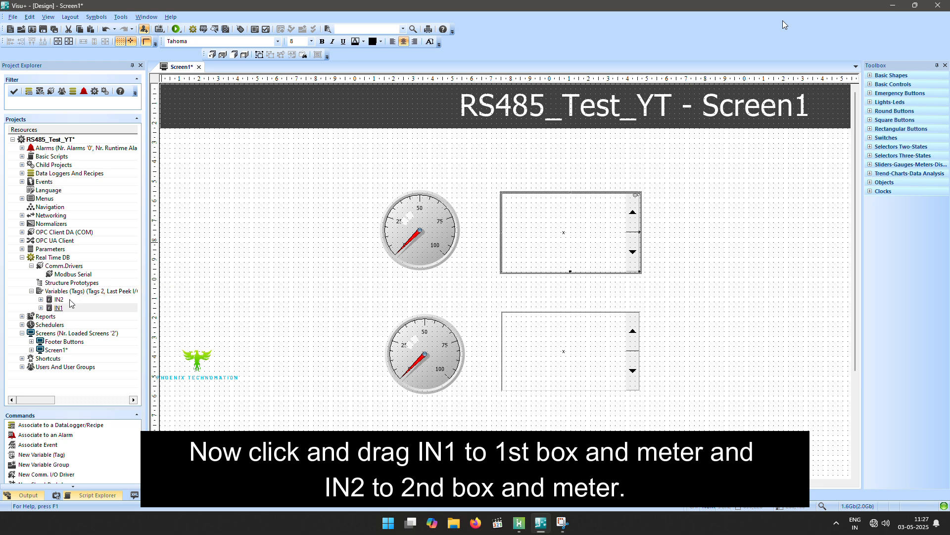
left_click_drag(63, 299, 412, 354)
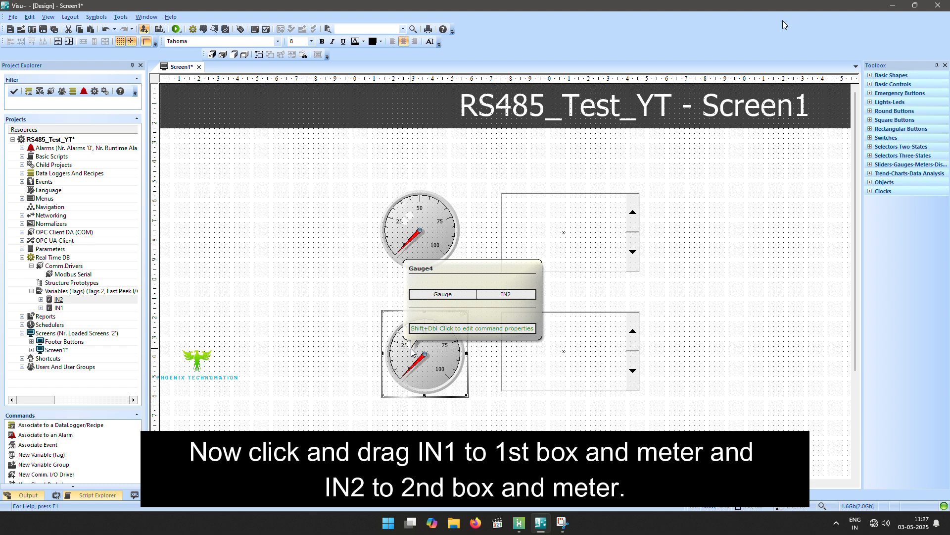
left_click_drag(60, 301, 543, 348)
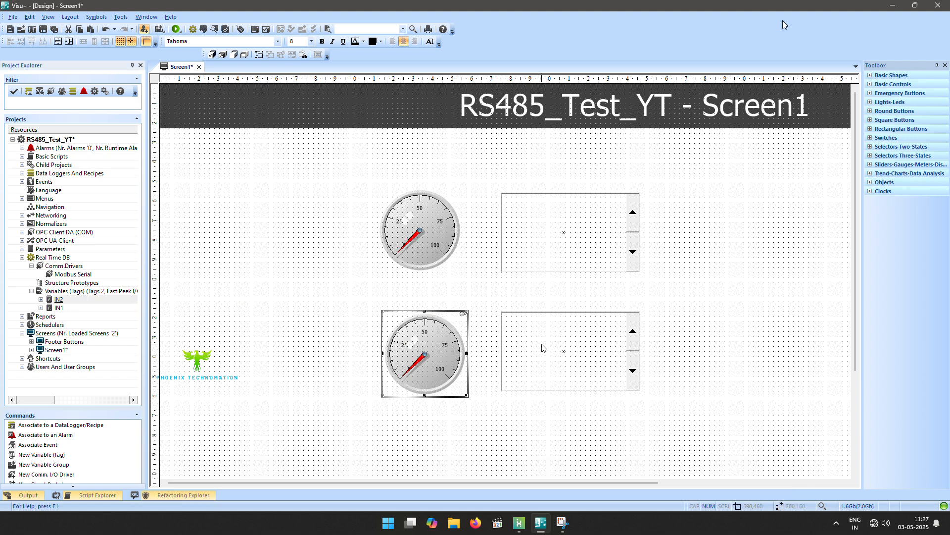
double_click(426, 238)
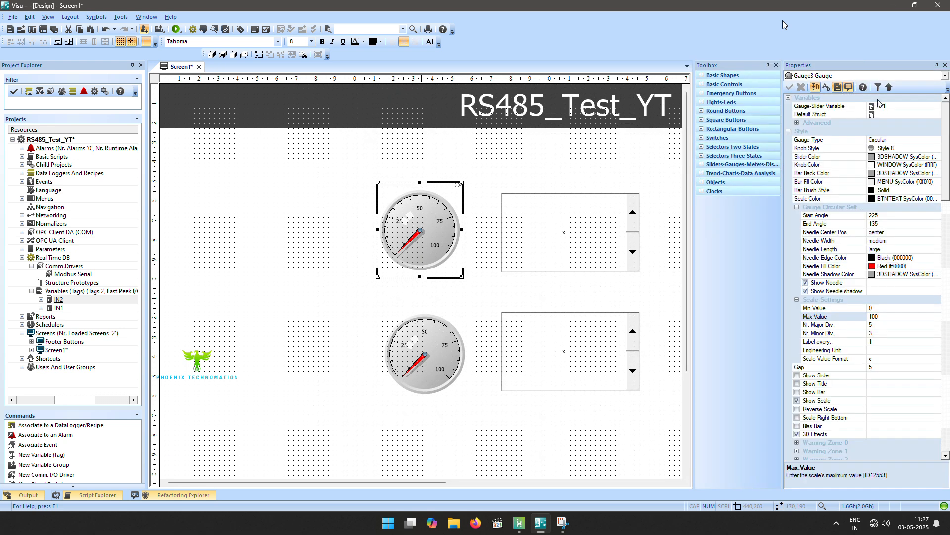
left_click(435, 386)
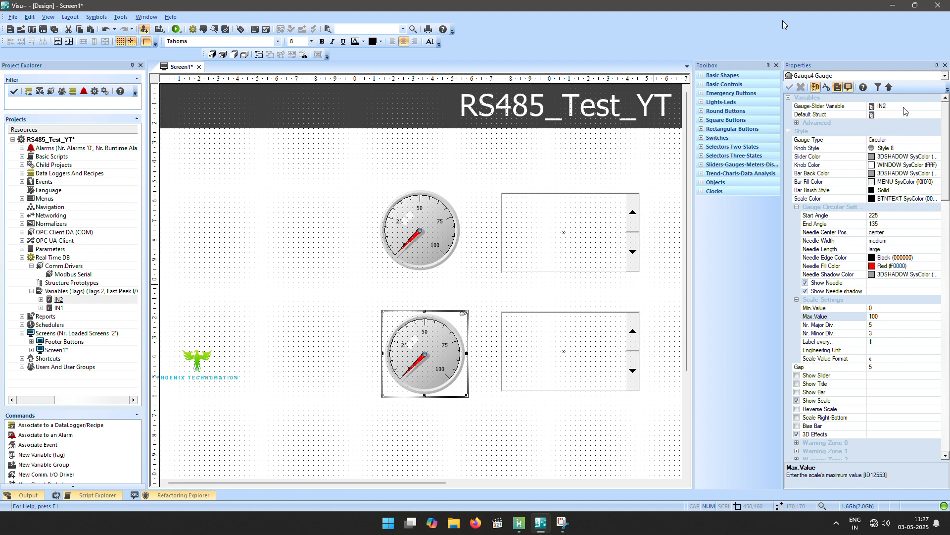
left_click(946, 65)
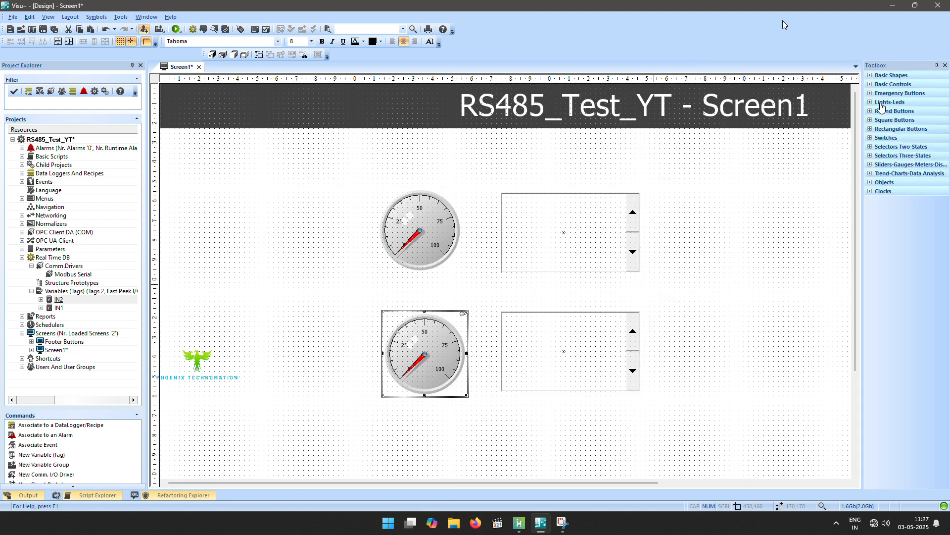
Place a text object above the upper gauge and change its text to "Input1".
left_click(874, 75)
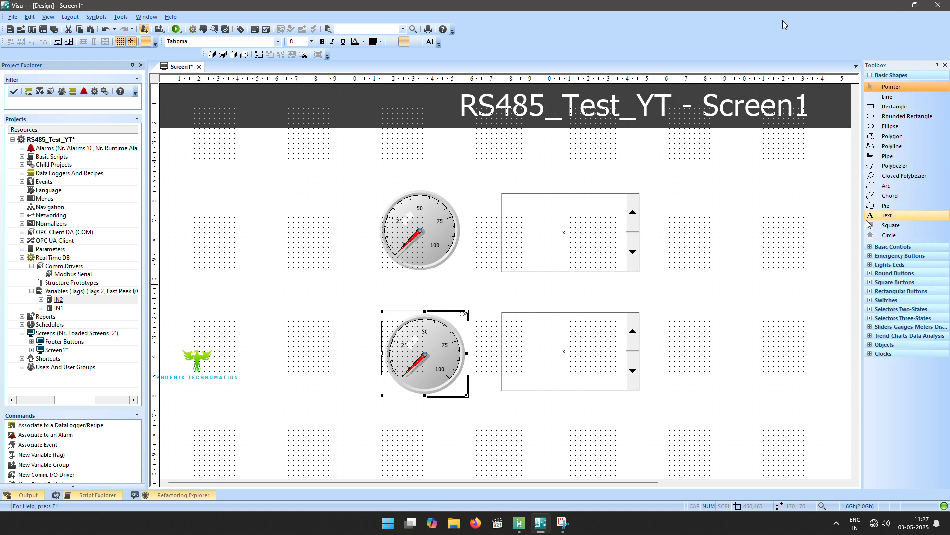
left_click(886, 218)
left_click(415, 166)
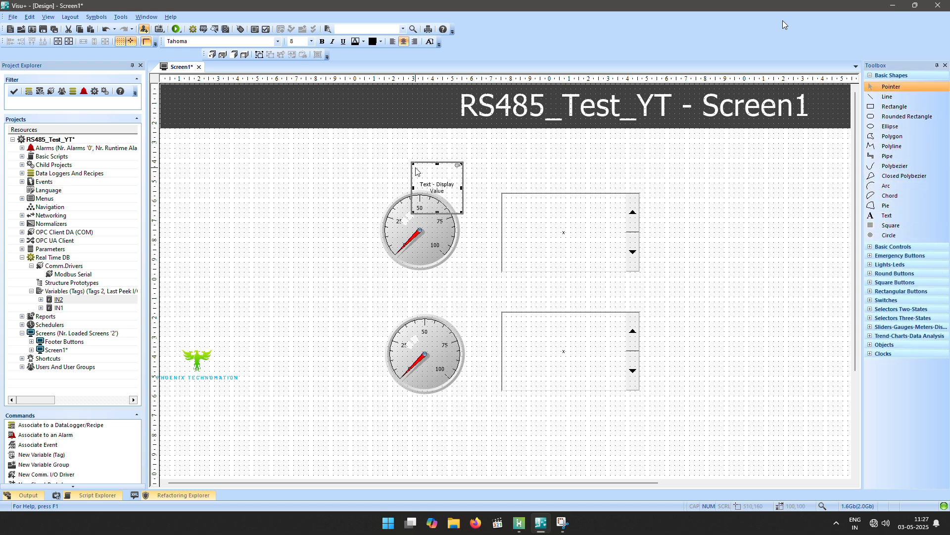
left_click_drag(432, 178, 404, 158)
double_click(417, 167)
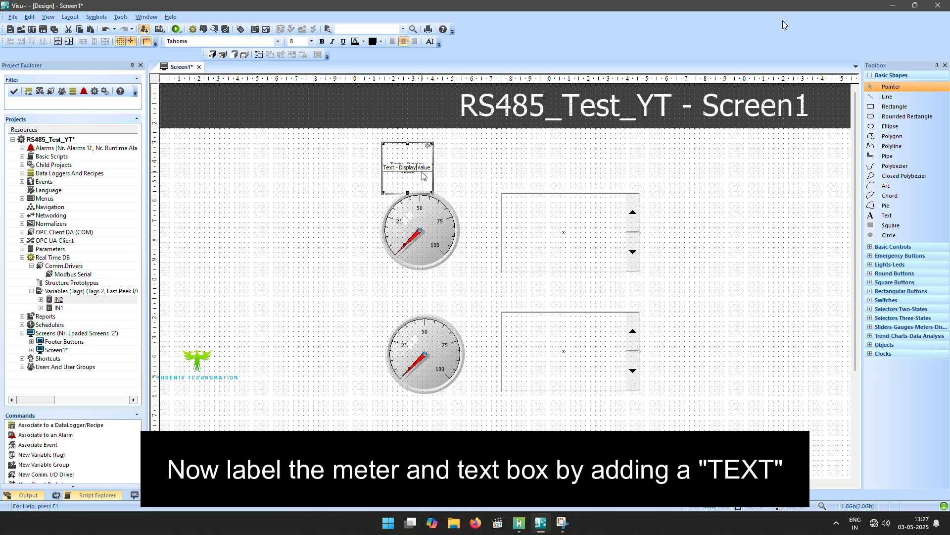
left_click_drag(431, 167, 367, 145)
type("Input1")
key("Return")
Set the Input1 label's default title font to Tahoma Bold, size 16, and apply it.
double_click(395, 170)
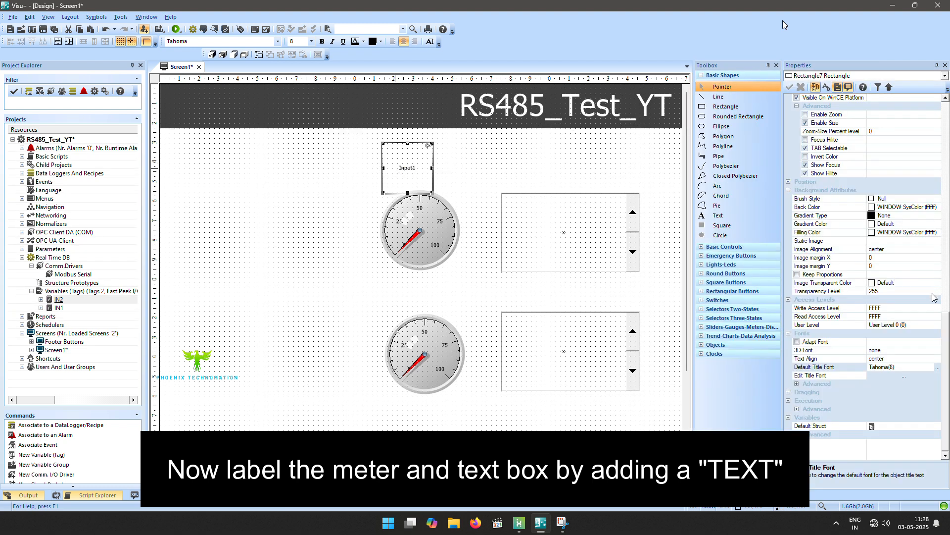
left_click(937, 367)
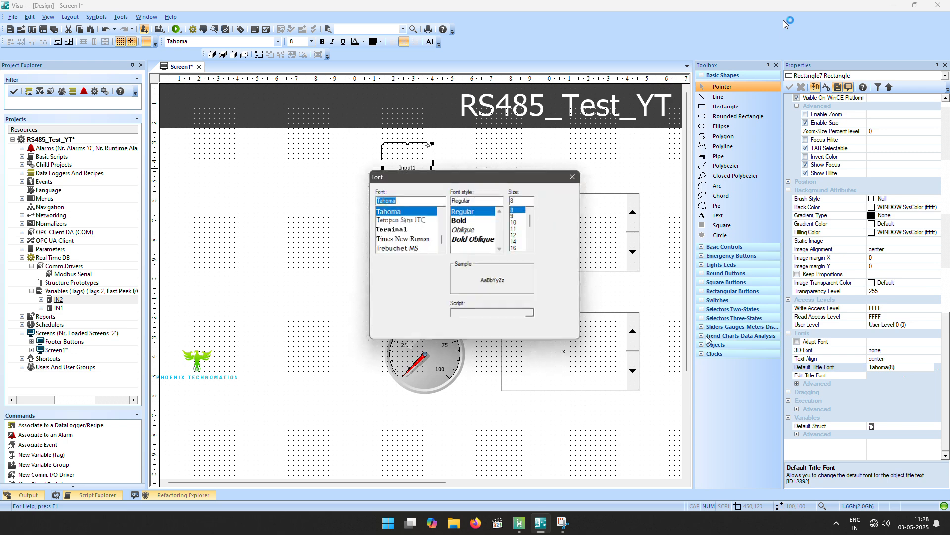
left_click(459, 220)
left_click(514, 247)
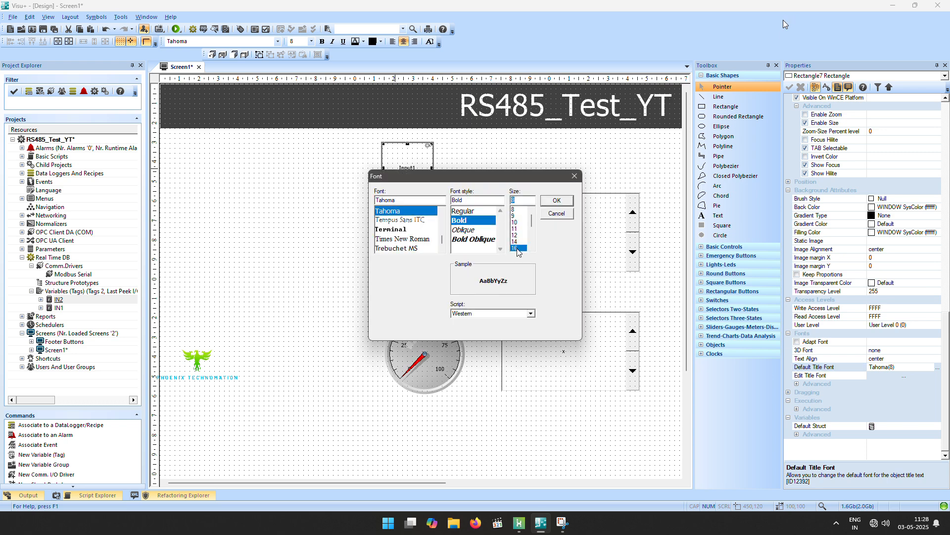
left_click(557, 200)
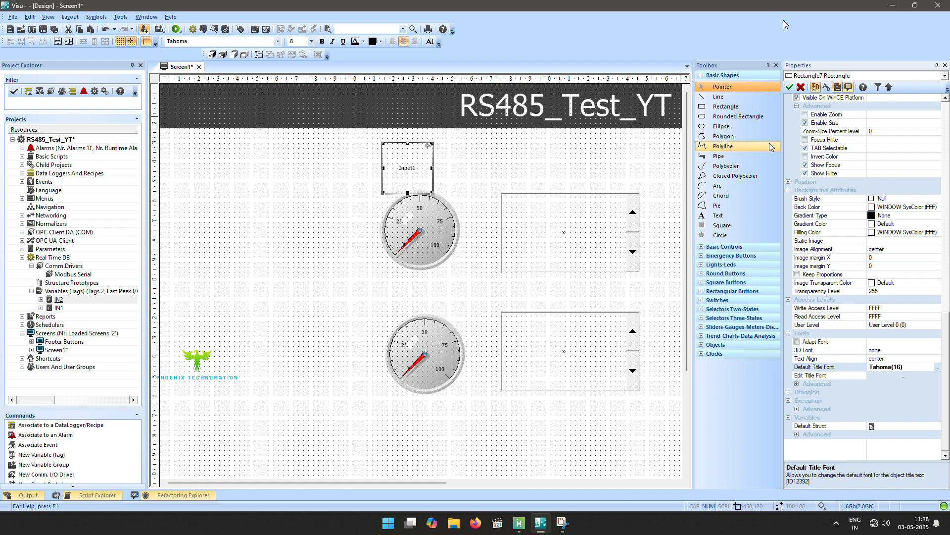
left_click(791, 89)
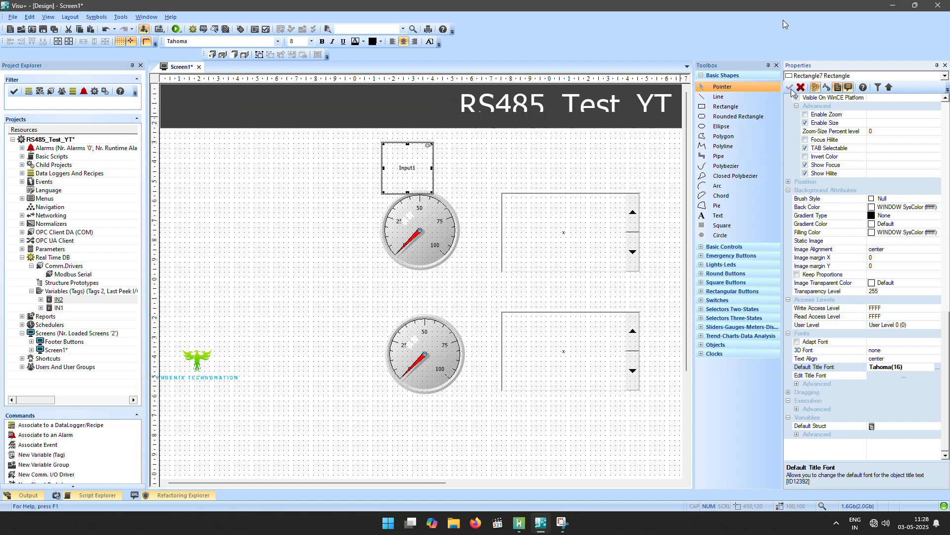
Copy the Input1 label and paste three copies of it onto the screen.
right_click(409, 176)
key("Escape")
right_click(555, 147)
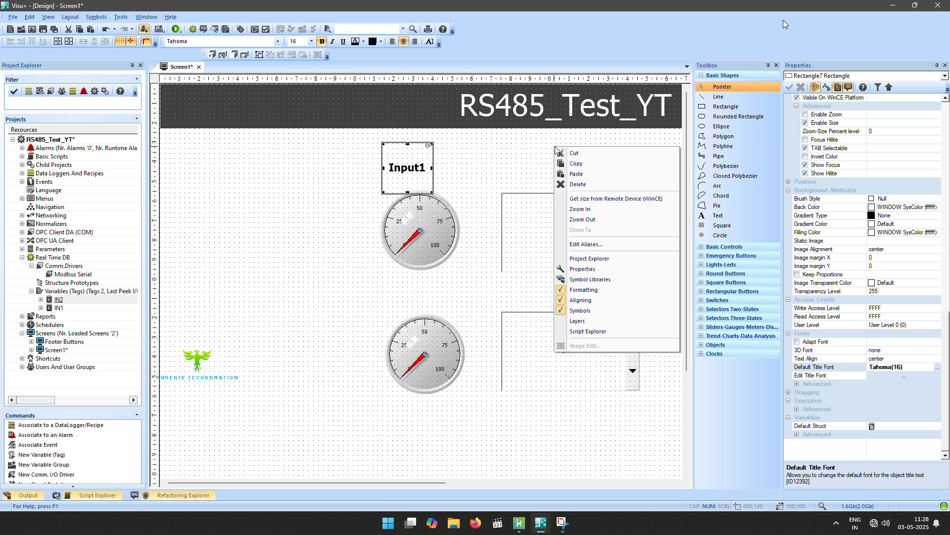
left_click(576, 175)
right_click(424, 300)
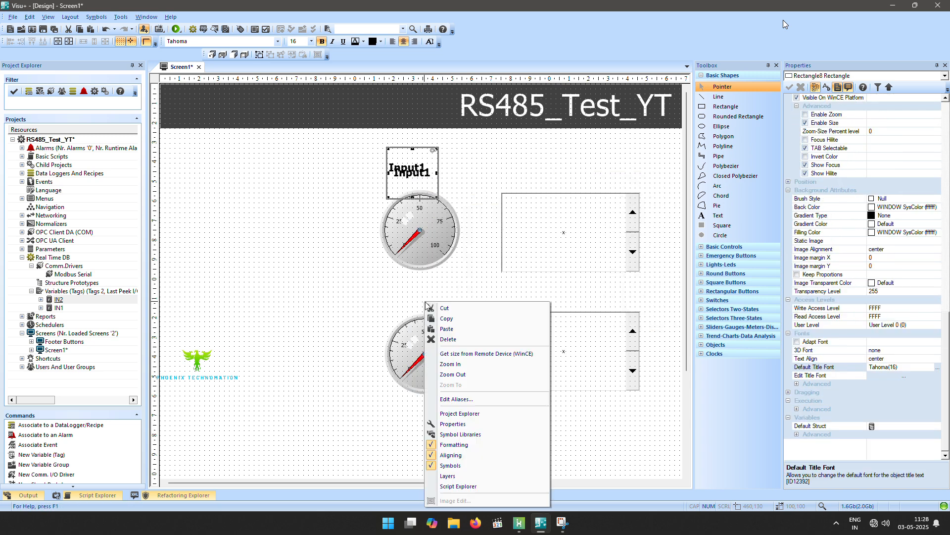
left_click(440, 327)
right_click(516, 289)
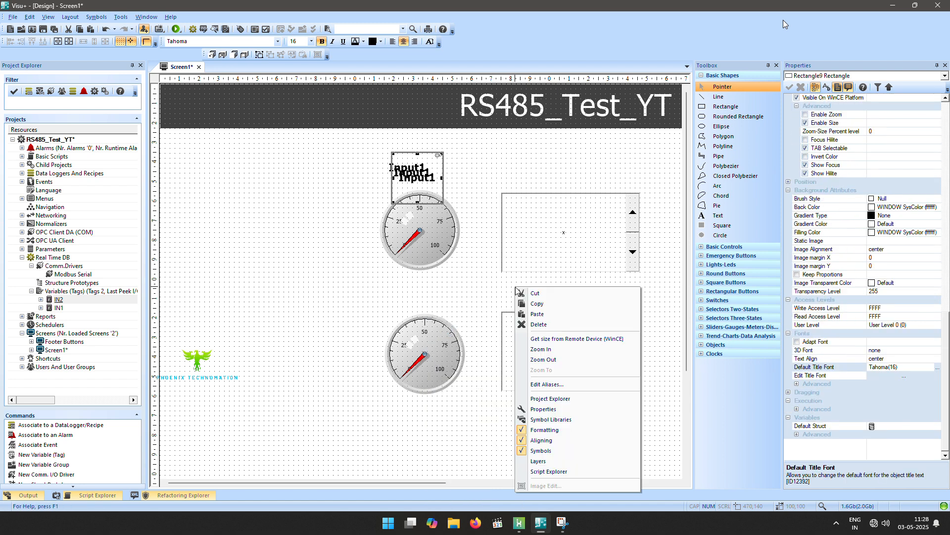
left_click(537, 314)
Position the label copies above the upper display box, the lower gauge and the lower display box.
left_click_drag(501, 183, 570, 182)
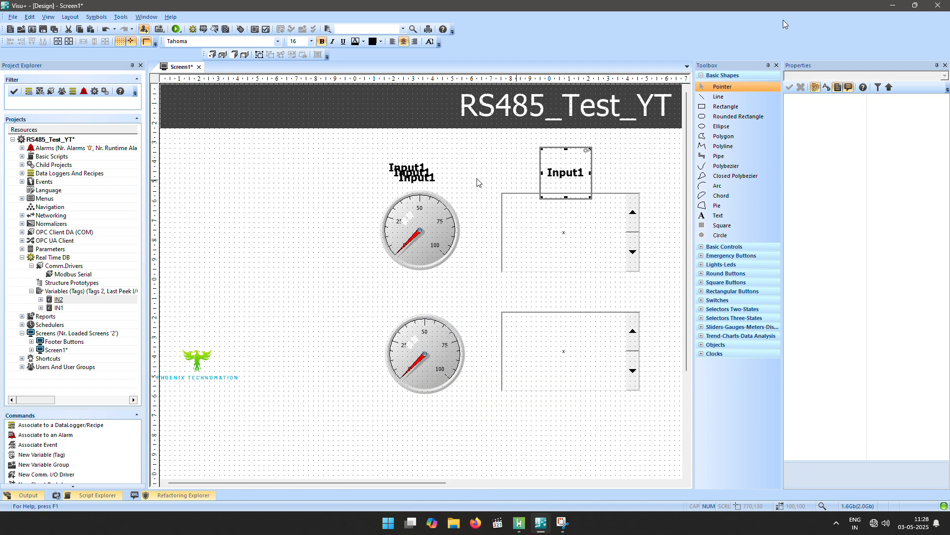
left_click(427, 185)
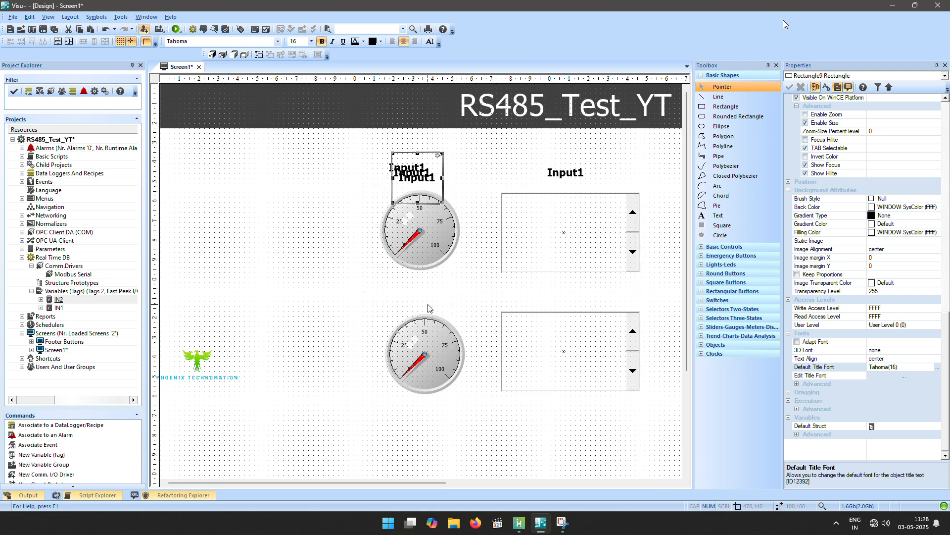
left_click_drag(427, 289, 427, 297)
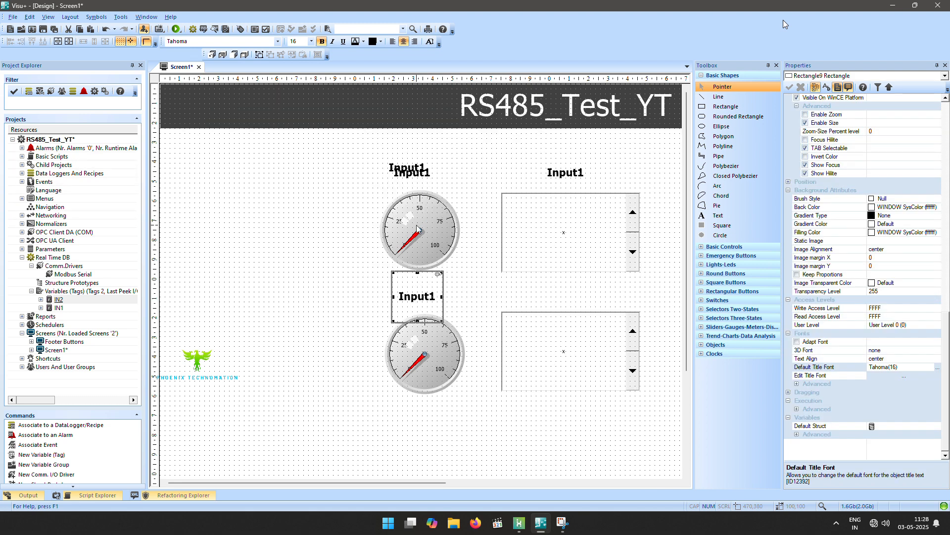
left_click(408, 179)
left_click_drag(409, 174, 450, 229)
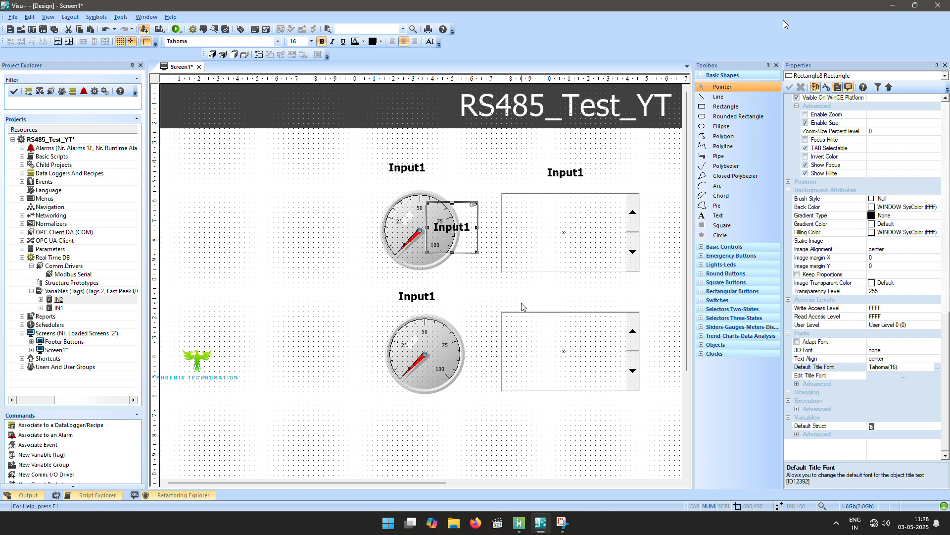
left_click_drag(521, 303, 569, 296)
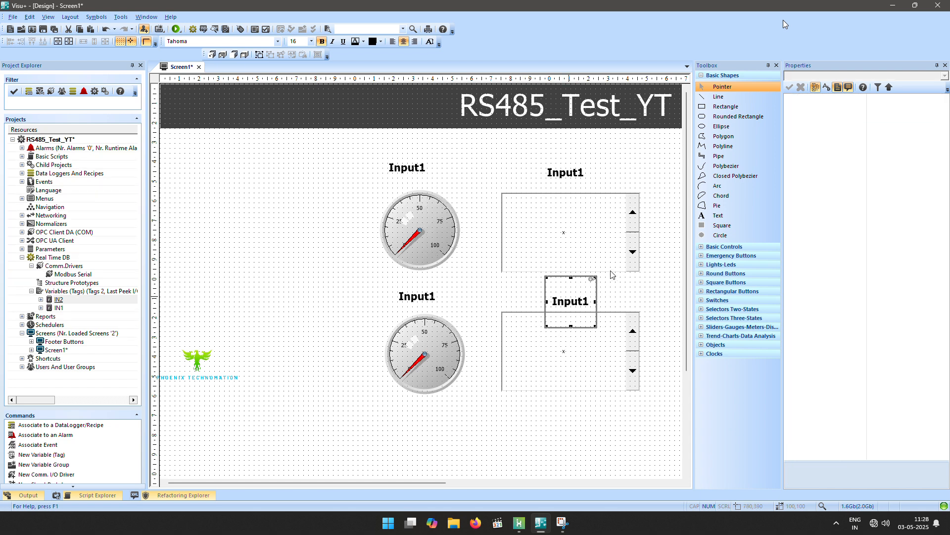
Nudge the label above the lower gauge into line and change its text to "Input 2".
scroll(609, 297, "down", 1)
left_click(589, 456)
left_click(413, 284)
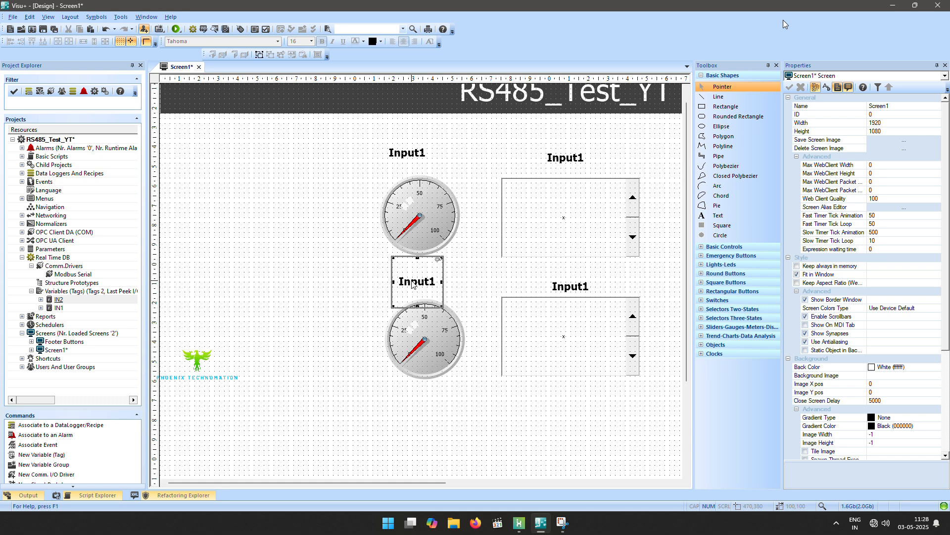
left_click(413, 284)
left_click_drag(425, 292, 435, 297)
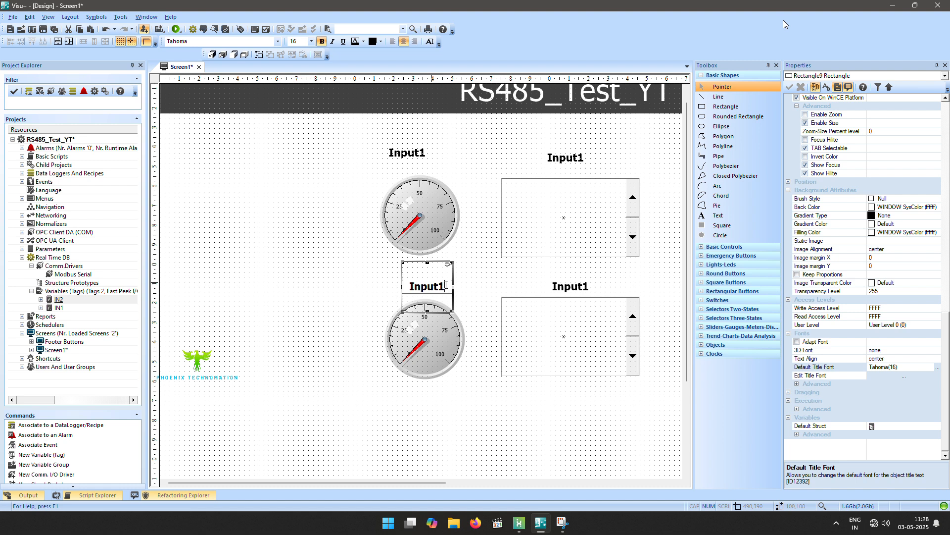
key("BackSpace")
type("2")
key("Return")
Change the text of the label above the lower display box to "Input 2".
left_click(582, 292)
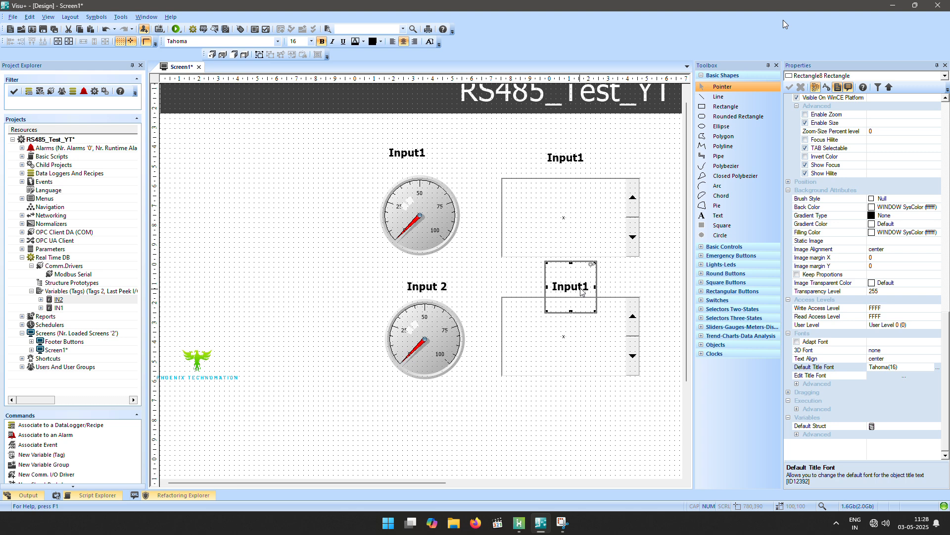
left_click(587, 289)
key("BackSpace")
type("2")
key("Return")
Change the text of the label above the upper display box to "Input 1".
left_click(573, 154)
double_click(574, 159)
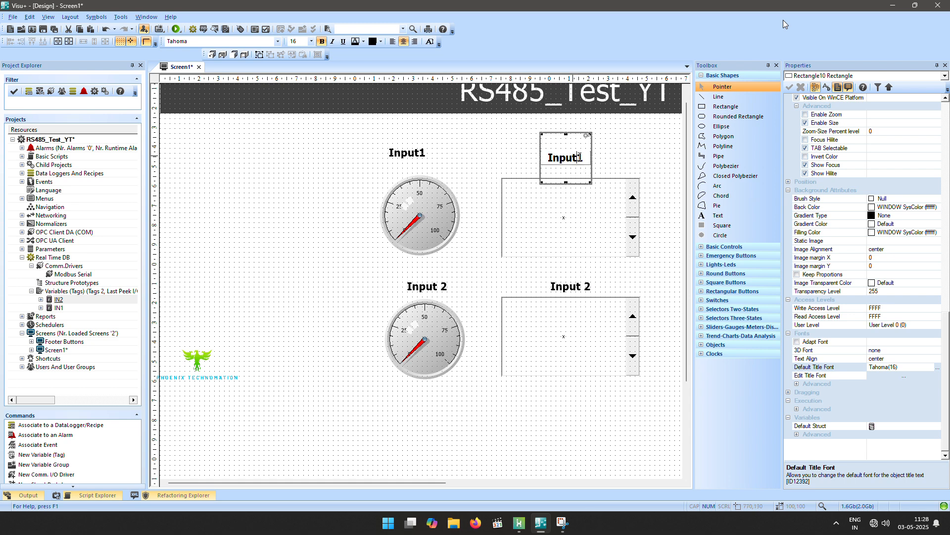
key("BackSpace")
type("1")
key("Return")
left_click(594, 454)
left_click(564, 243)
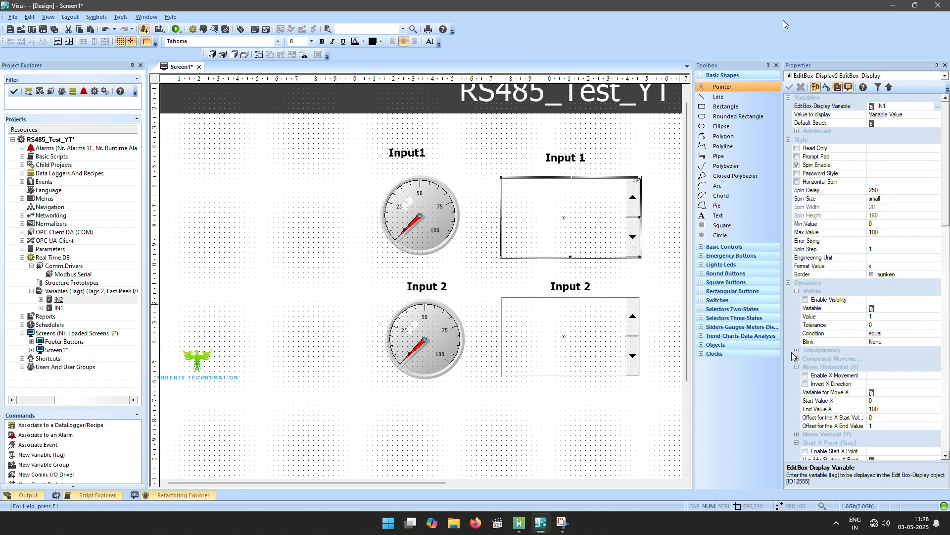
scroll(886, 354, "down", 5)
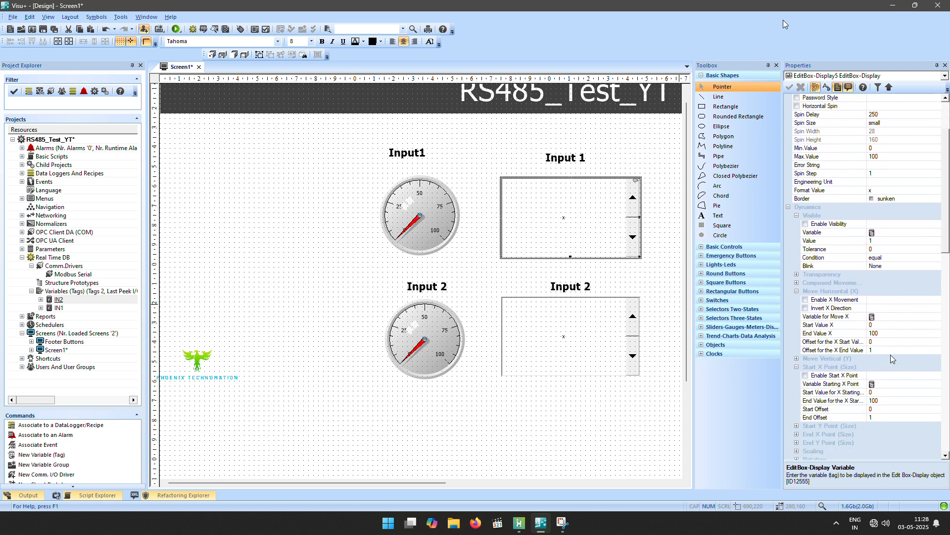
scroll(894, 359, "down", 8)
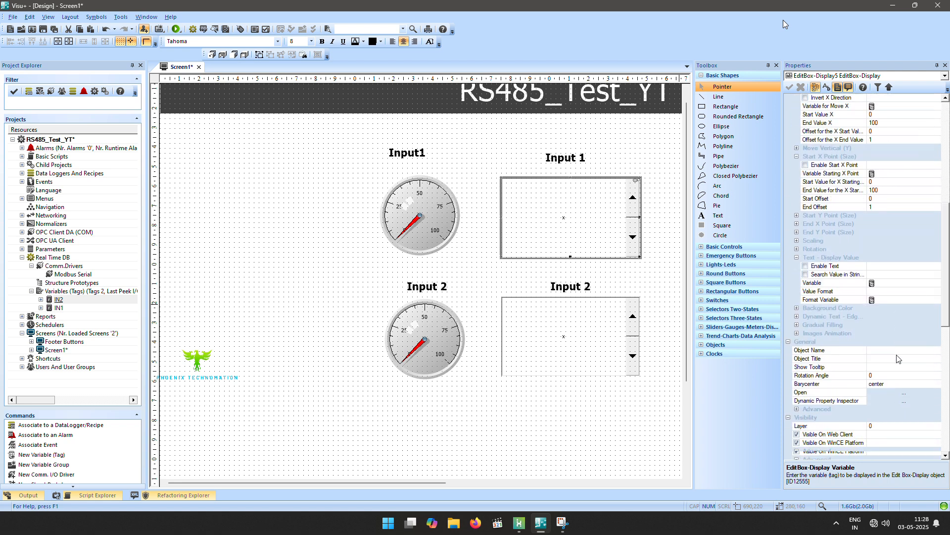
Set the default title font of both display boxes together to Tahoma Bold, size 16, and apply it.
left_click_drag(645, 412, 578, 197)
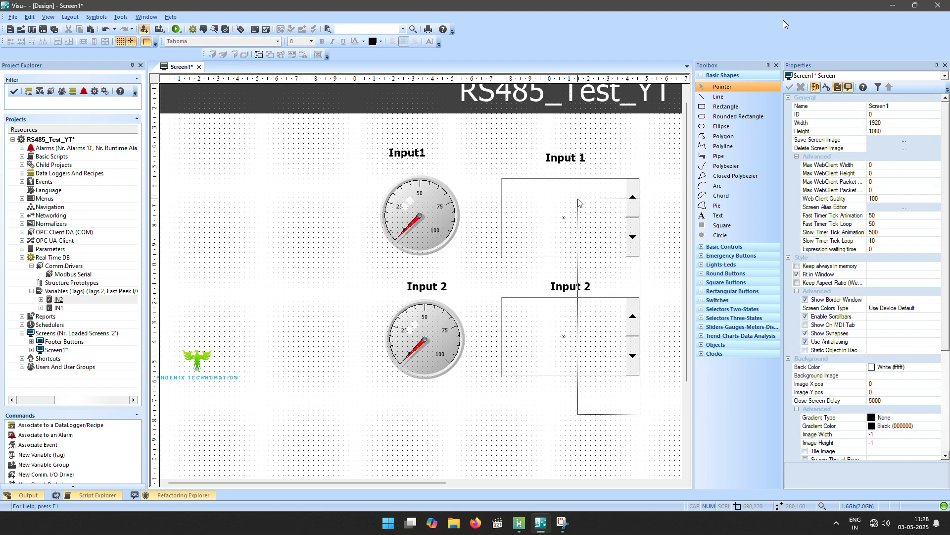
scroll(857, 338, "down", 3)
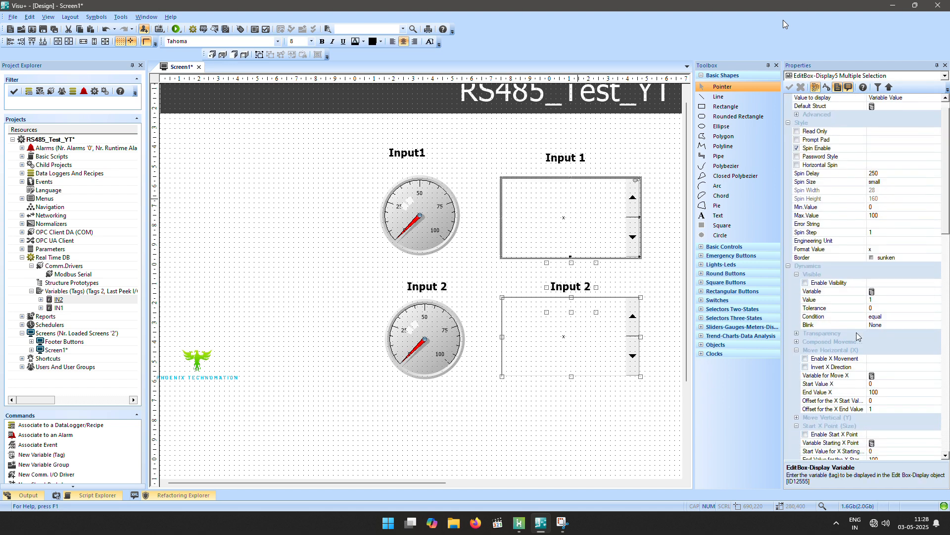
scroll(904, 327, "down", 15)
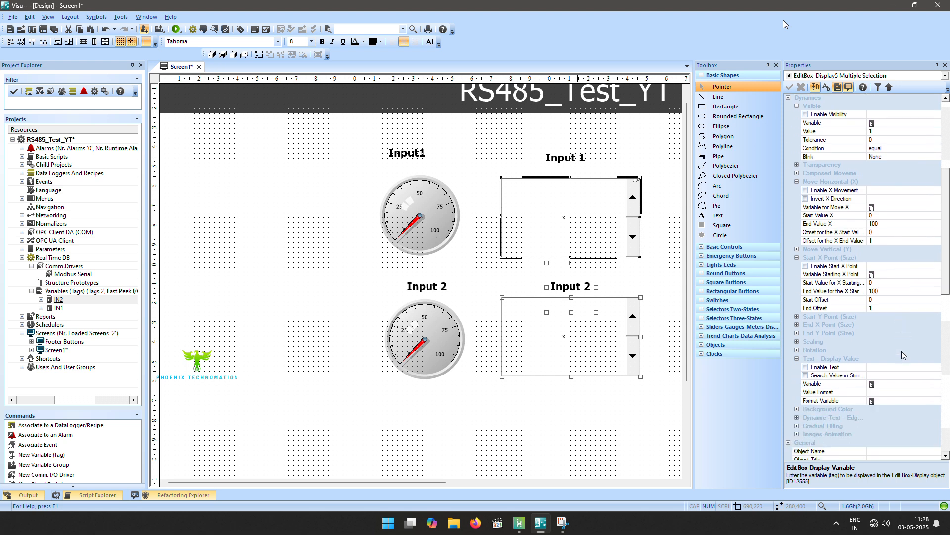
scroll(904, 342, "down", 14)
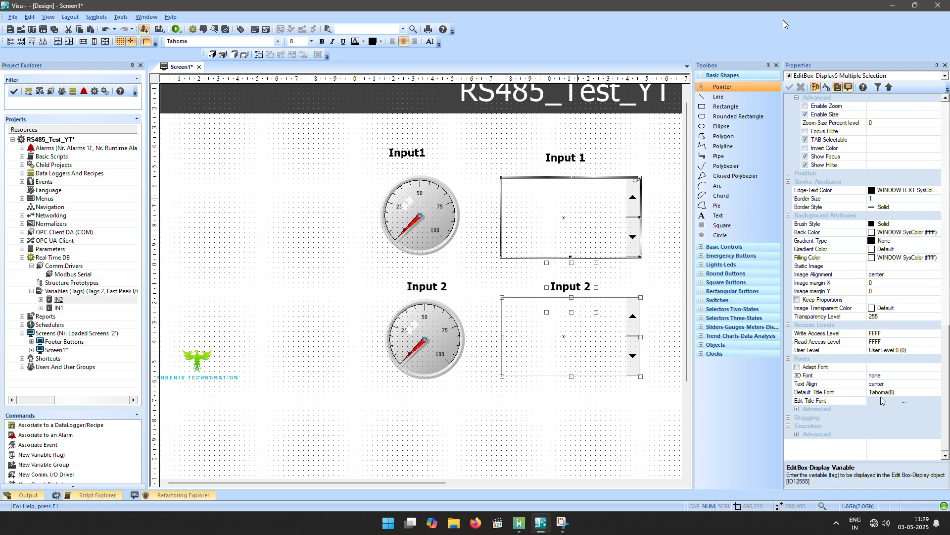
left_click(884, 392)
left_click(937, 393)
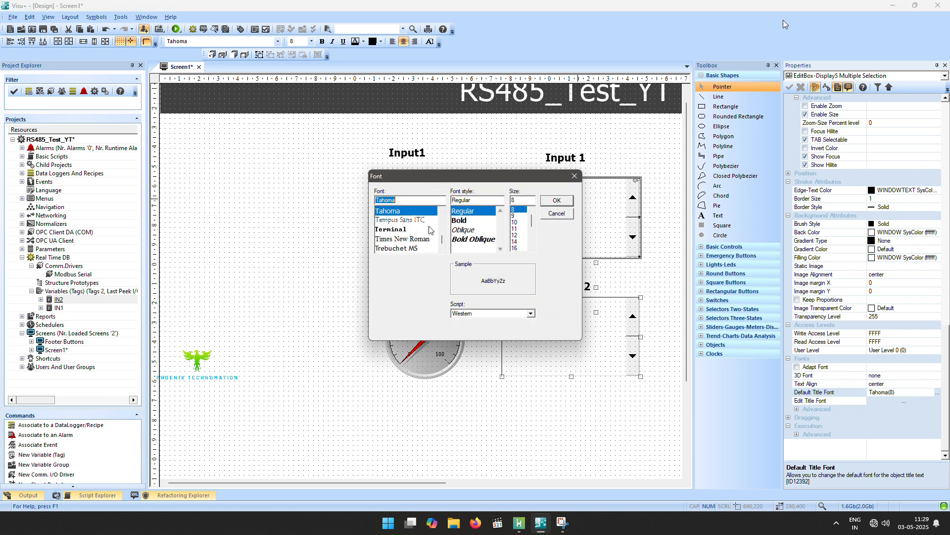
left_click(460, 220)
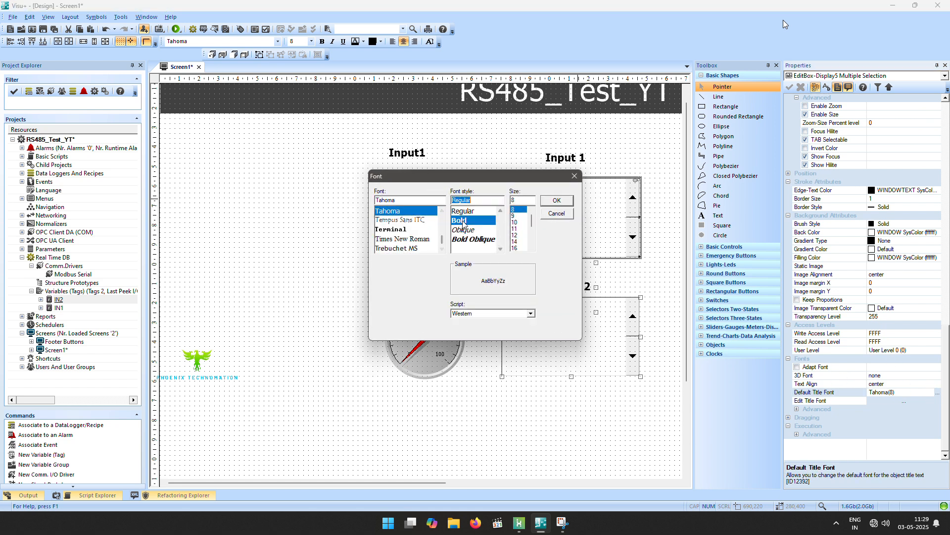
left_click(515, 247)
left_click(556, 200)
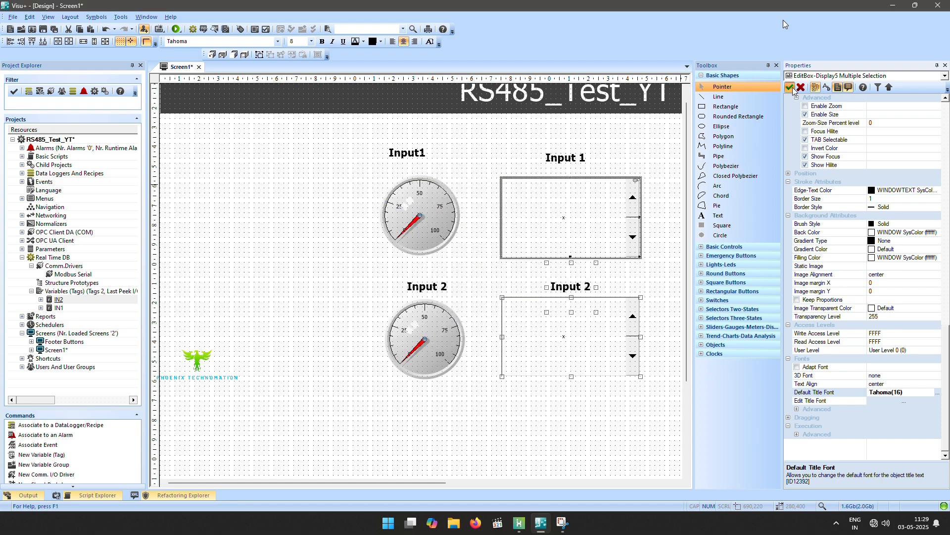
left_click(790, 88)
left_click(566, 408)
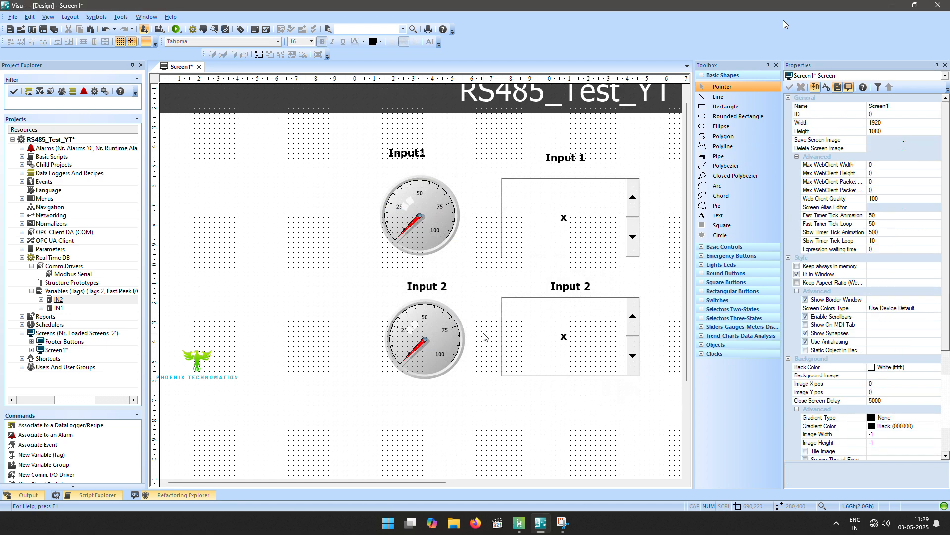
Add a new task to the Modbus Serial driver and open its start address for editing.
double_click(64, 275)
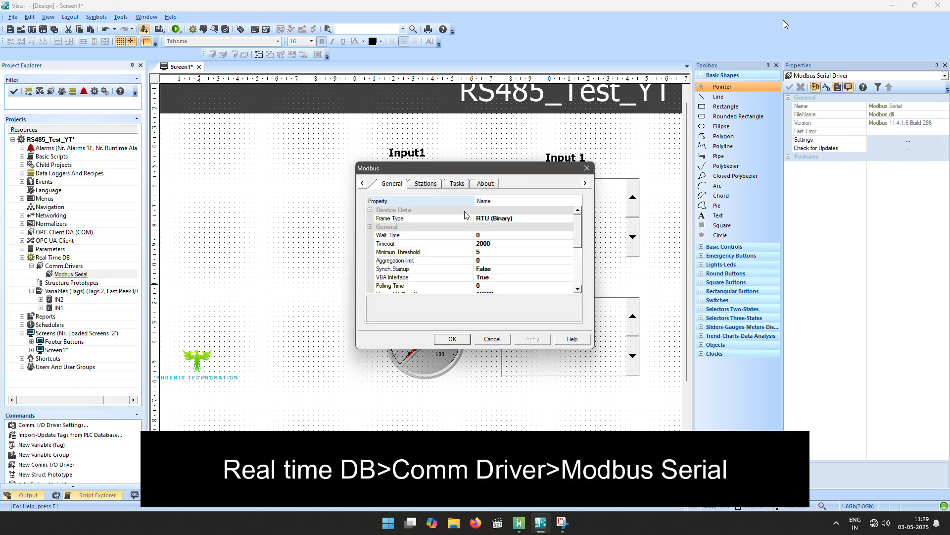
left_click(457, 185)
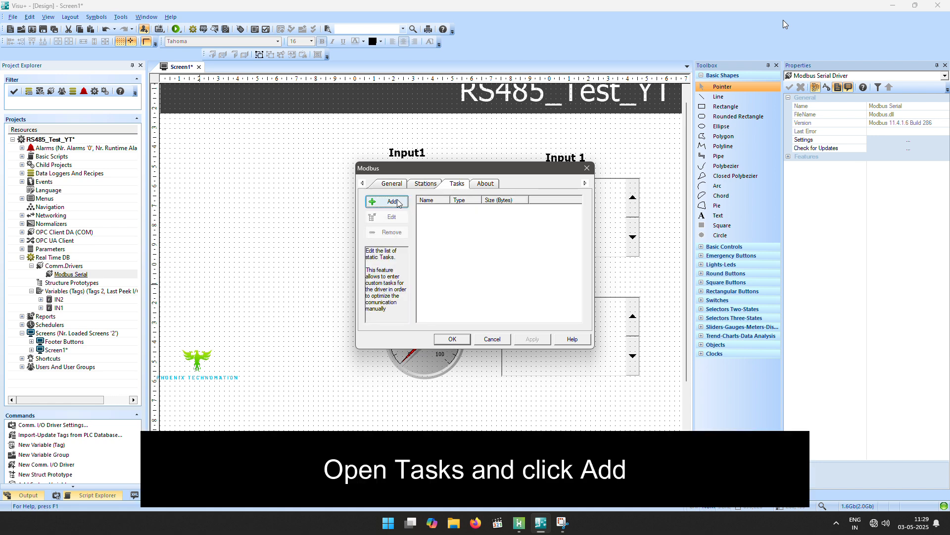
left_click(398, 203)
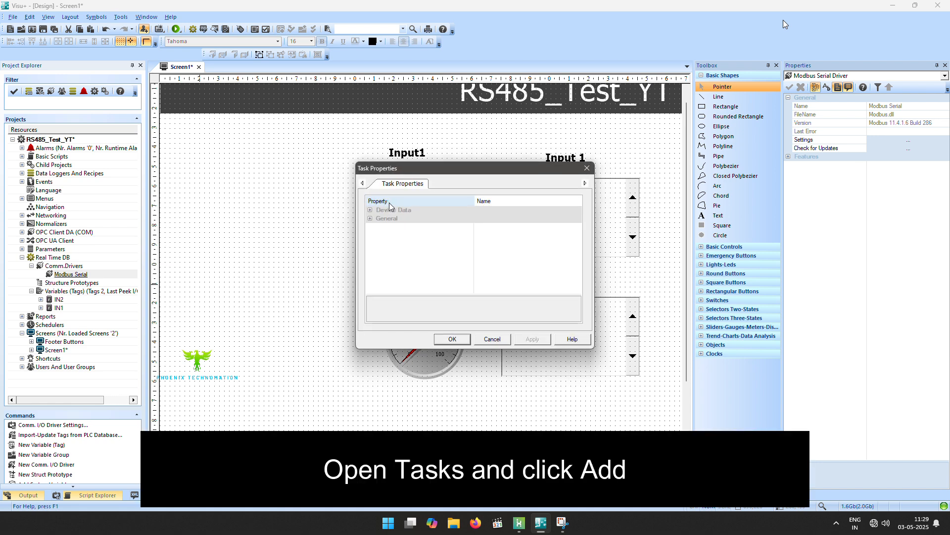
left_click(370, 210)
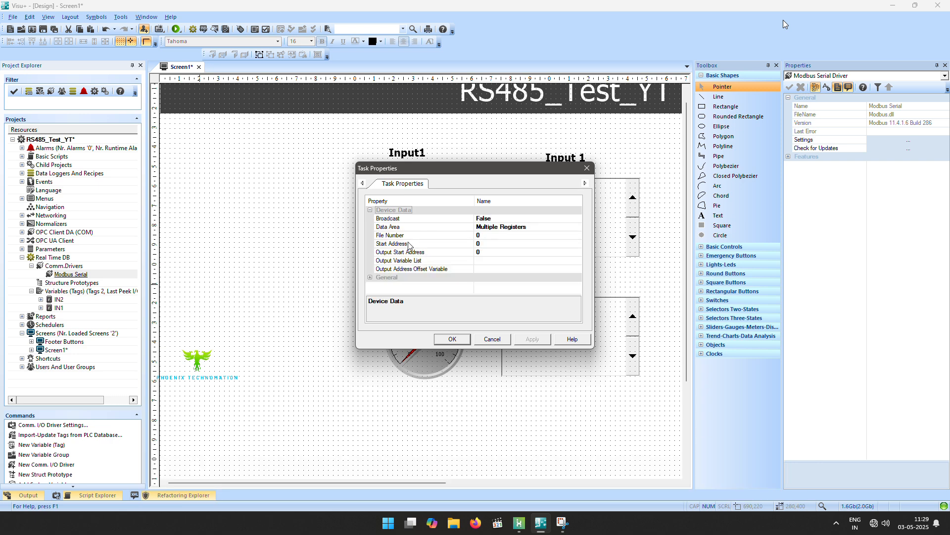
left_click(483, 245)
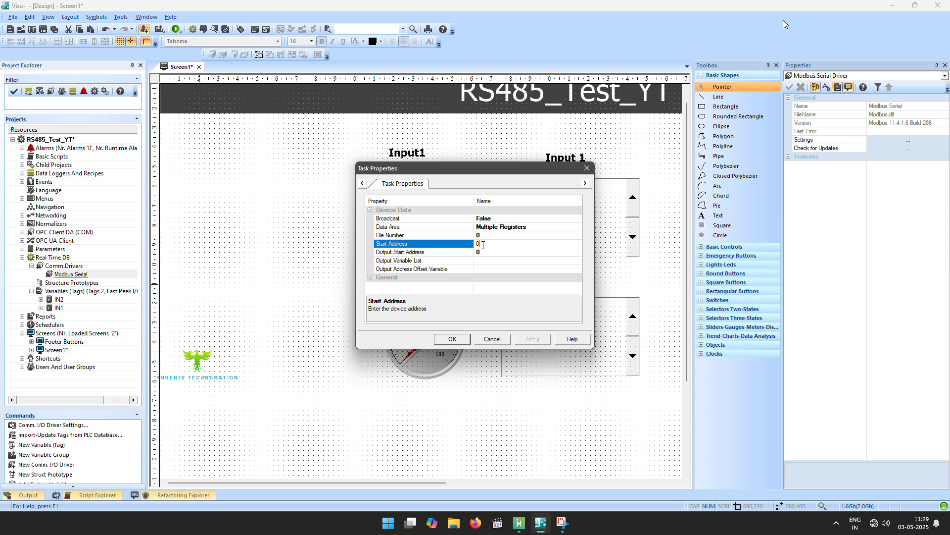
Switch to PLCnext Engineer to examine which holding registers the Real_To_IEEE blocks write to, and return to Visu+.
left_click(518, 522)
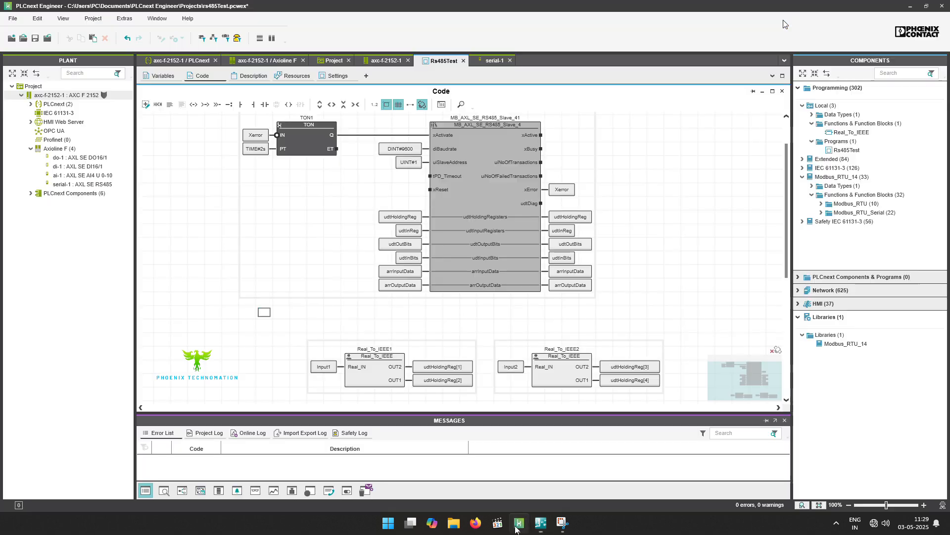
scroll(717, 391, "up", 1)
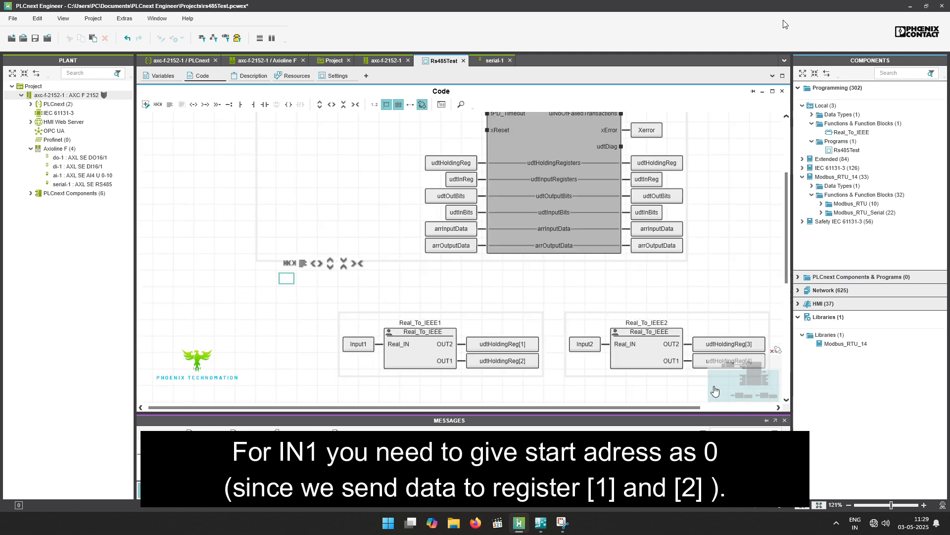
left_click(638, 403)
left_click_drag(642, 406, 687, 405)
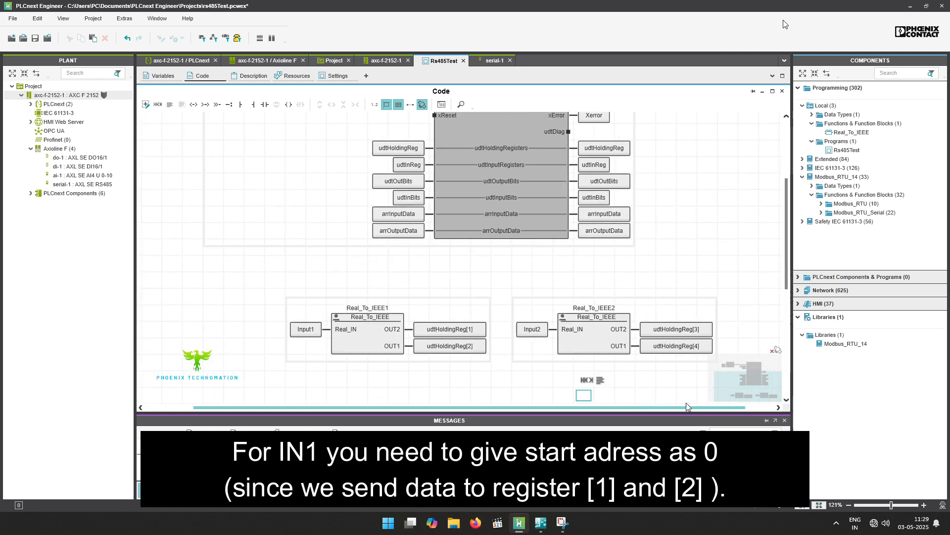
scroll(504, 362, "down", 1)
scroll(505, 366, "down", 1)
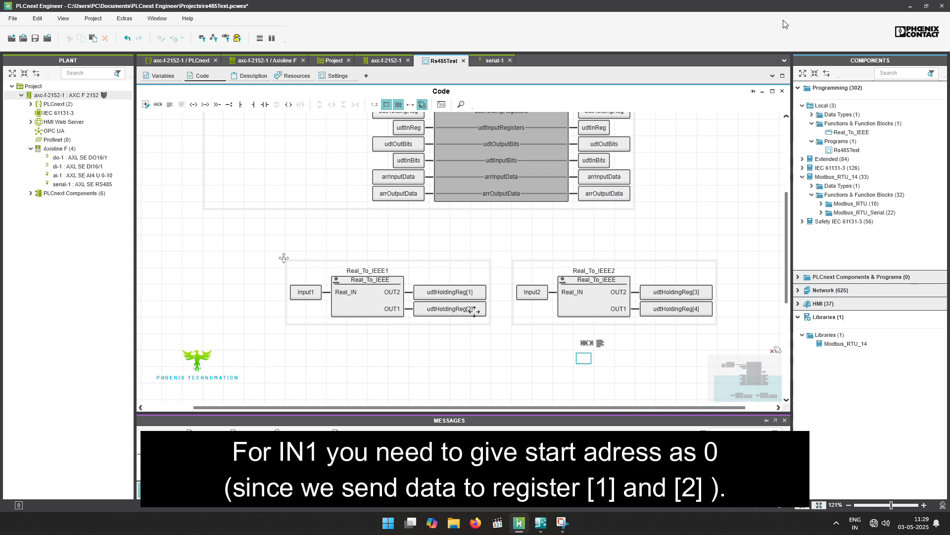
left_click(540, 522)
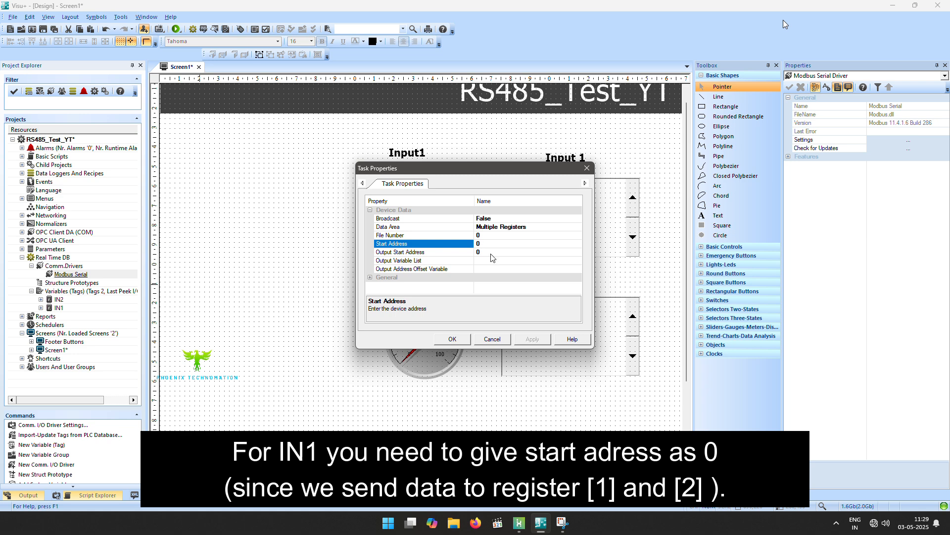
Name the Modbus task INput1, assign variable IN1 to it and confirm the task.
left_click(369, 277)
scroll(471, 248, "down", 2)
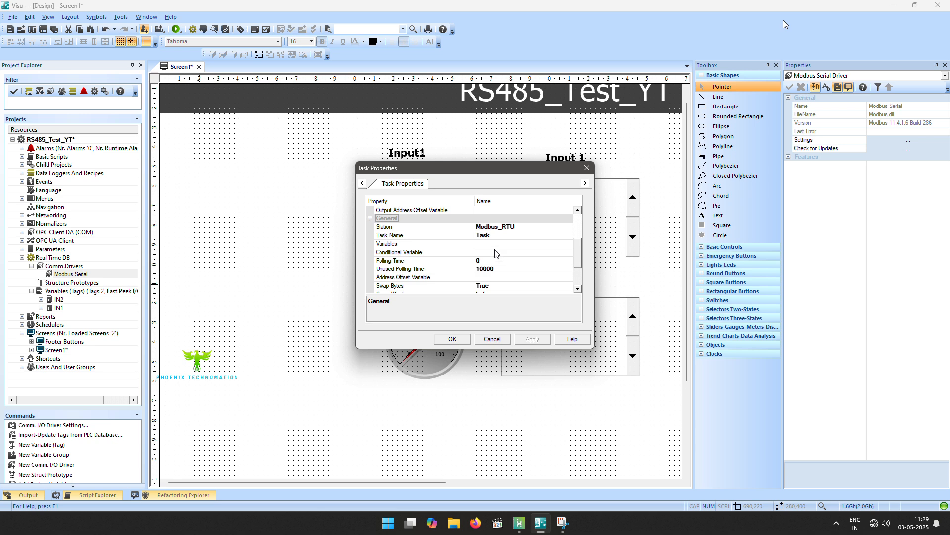
left_click(494, 235)
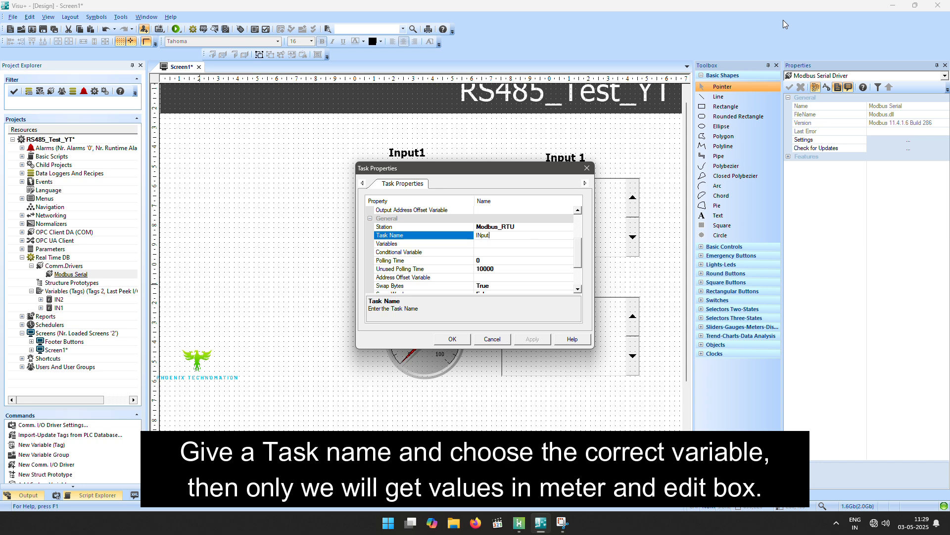
key("Return")
left_click(526, 244)
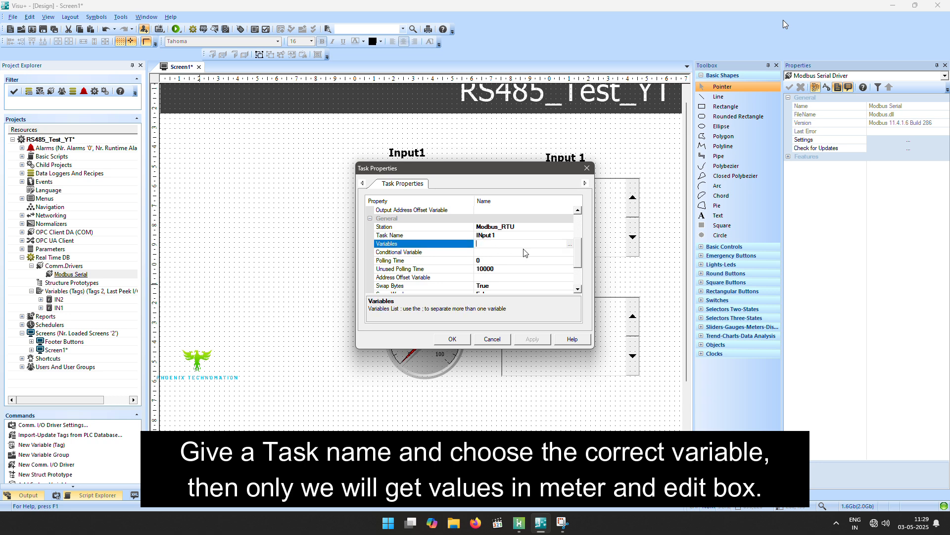
left_click(569, 245)
left_click(746, 273)
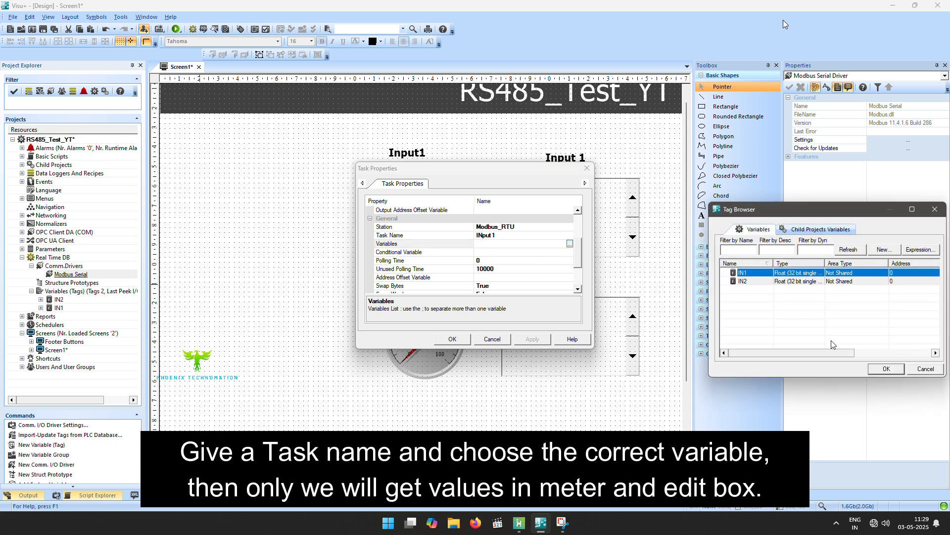
left_click(886, 368)
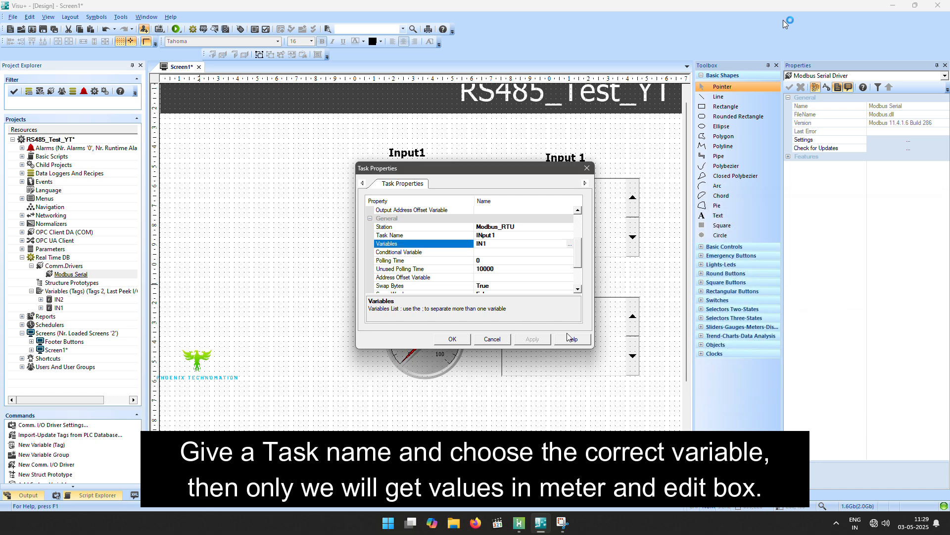
left_click(450, 341)
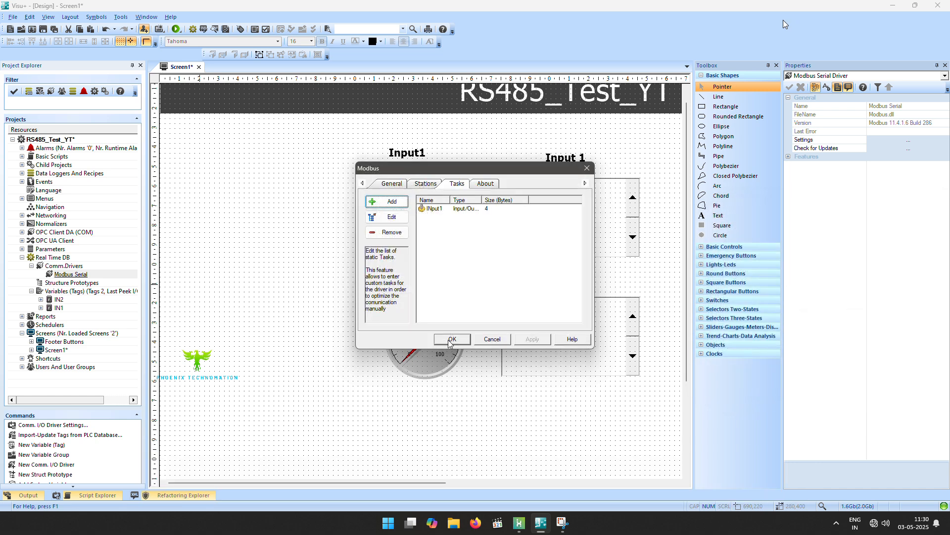
Add a second Modbus task with start address 2, checking Input2's holding registers in PLCnext Engineer before returning to Visu+.
left_click(387, 201)
left_click(370, 211)
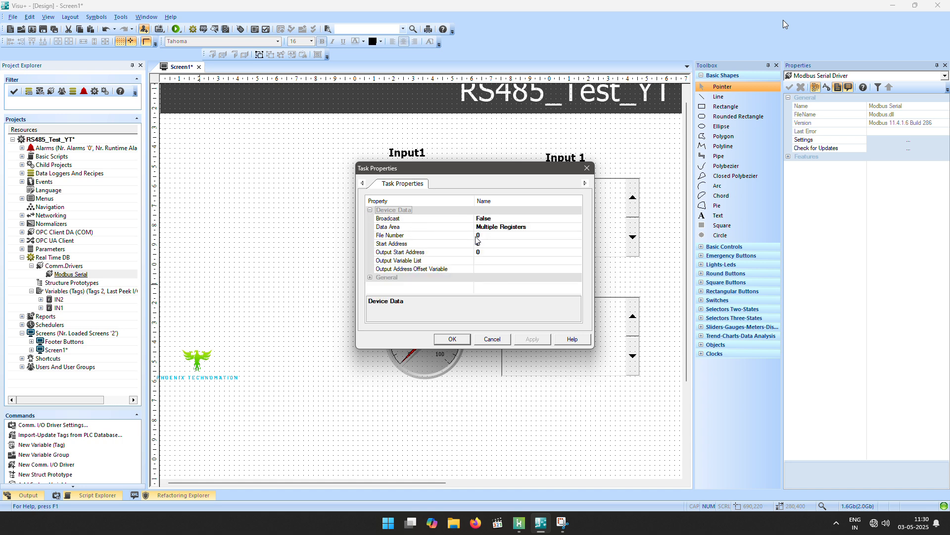
left_click(489, 244)
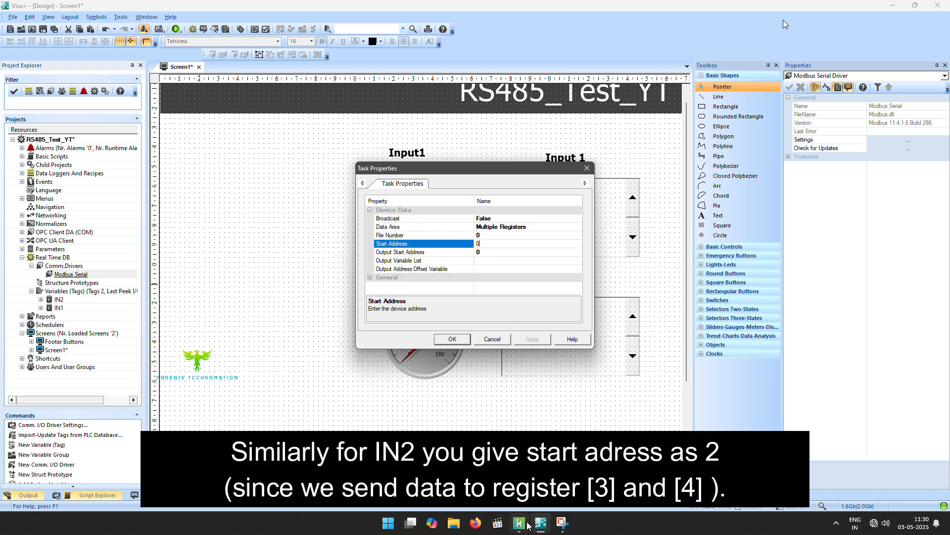
left_click(519, 522)
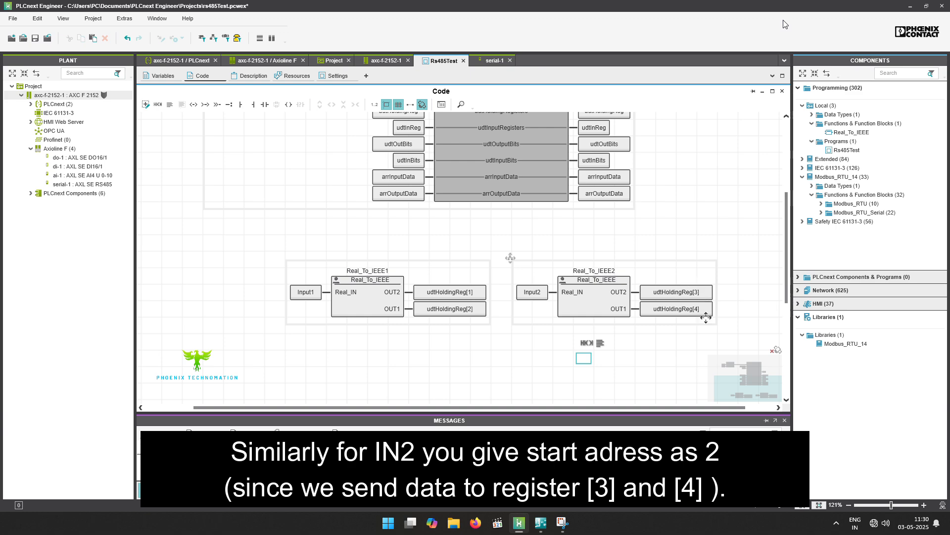
left_click(541, 526)
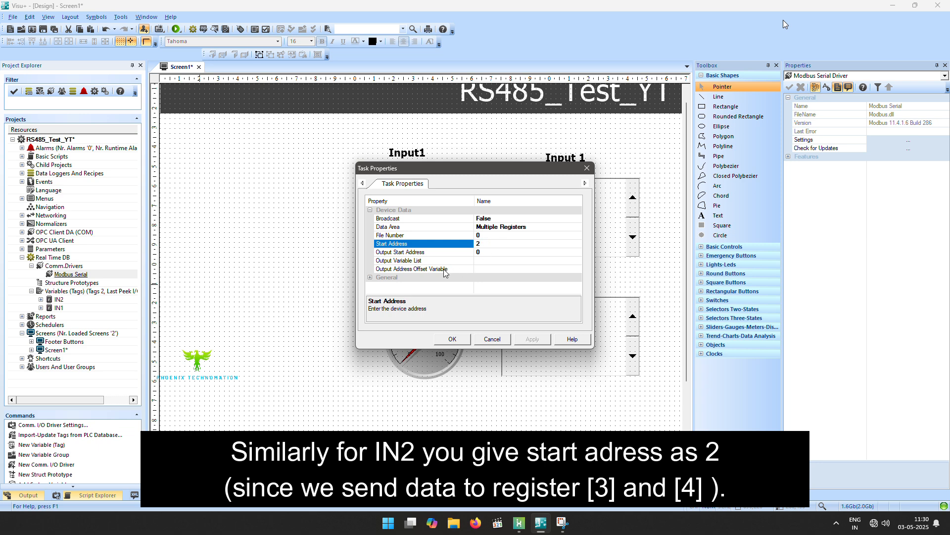
Name the second Modbus task Input2, assign variable IN2 to it and confirm the task.
double_click(402, 277)
left_click(498, 253)
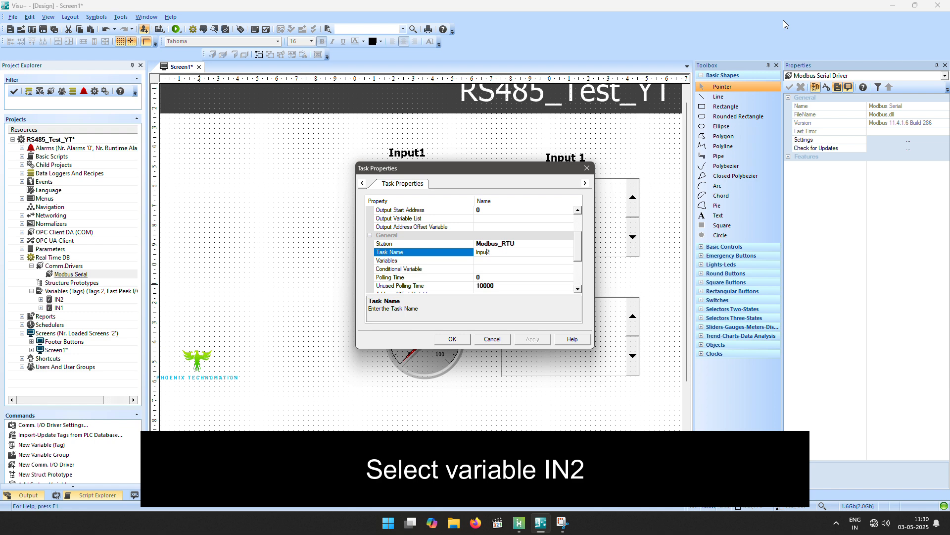
left_click(496, 257)
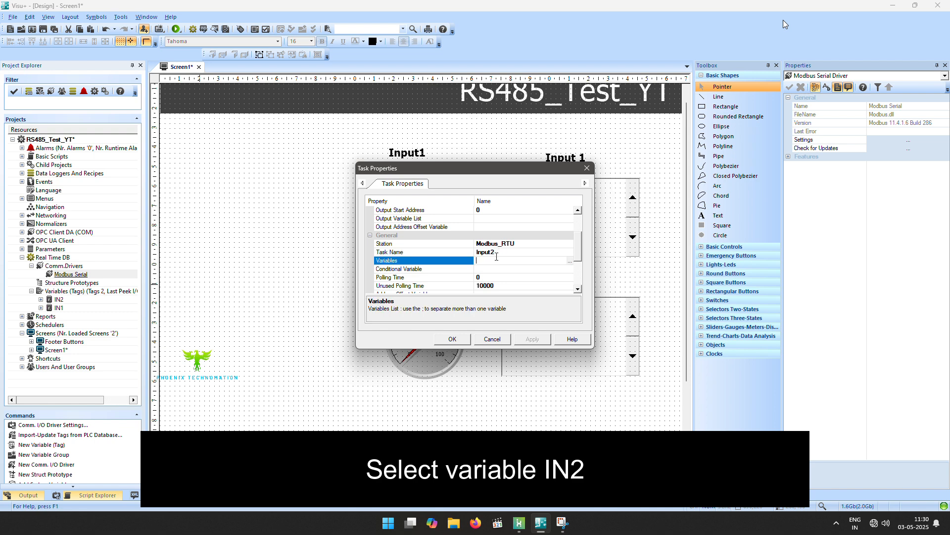
left_click(570, 261)
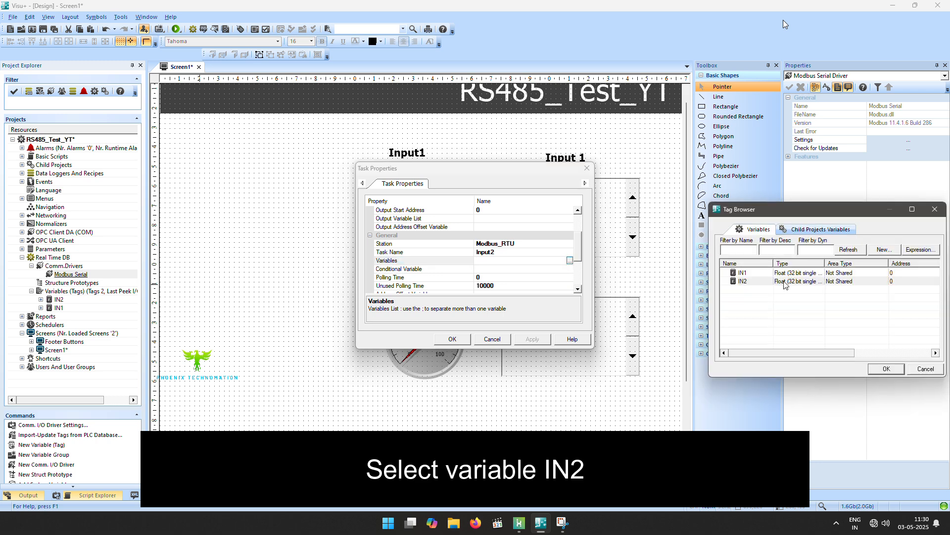
left_click(745, 281)
left_click(886, 369)
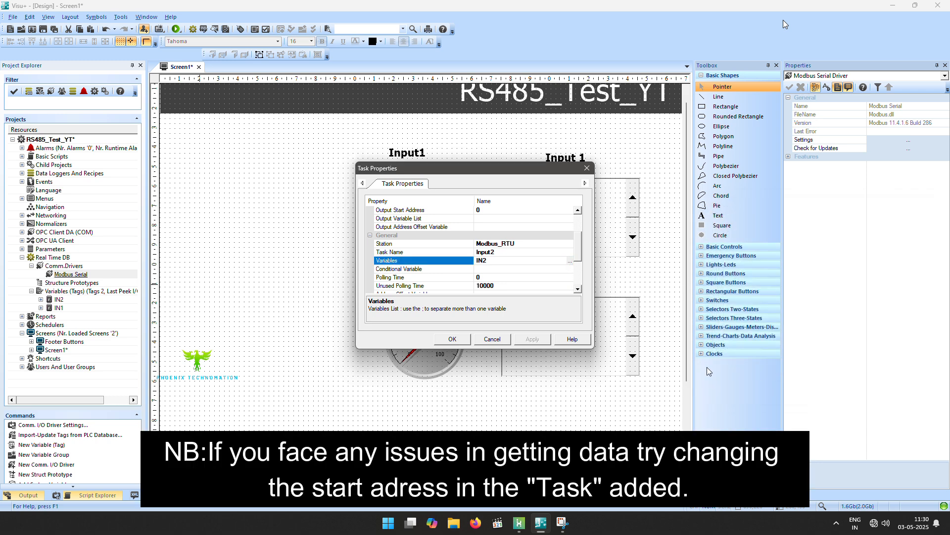
left_click(463, 343)
left_click(461, 339)
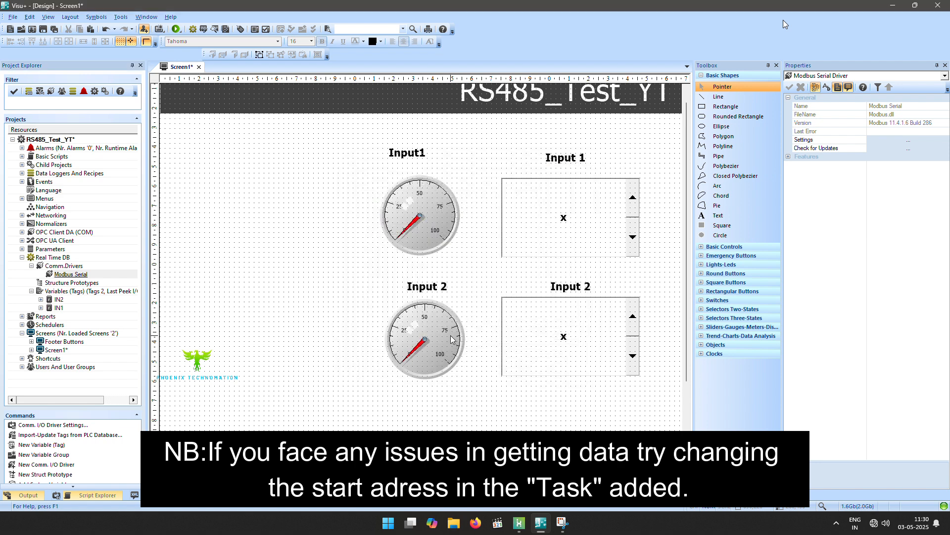
Switch to PLCnext Engineer, connect to the AXC F 2152 controller, and write and start the project.
left_click_drag(391, 484, 428, 373)
scroll(427, 372, "up", 1)
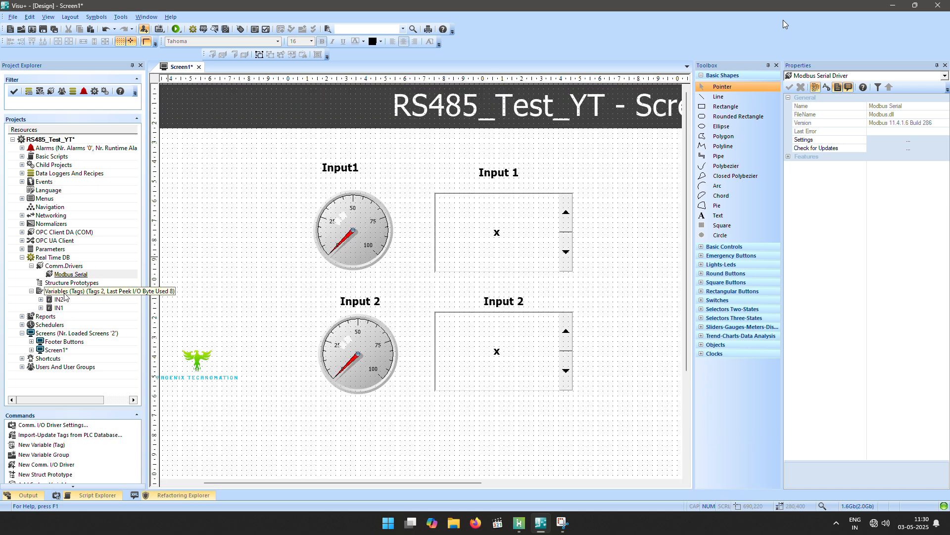
left_click(519, 523)
right_click(67, 96)
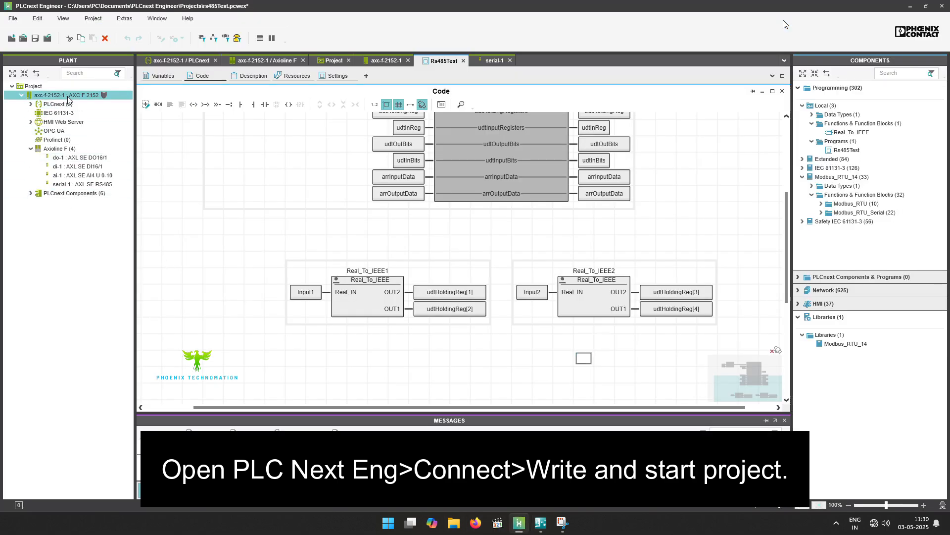
left_click(102, 104)
right_click(81, 99)
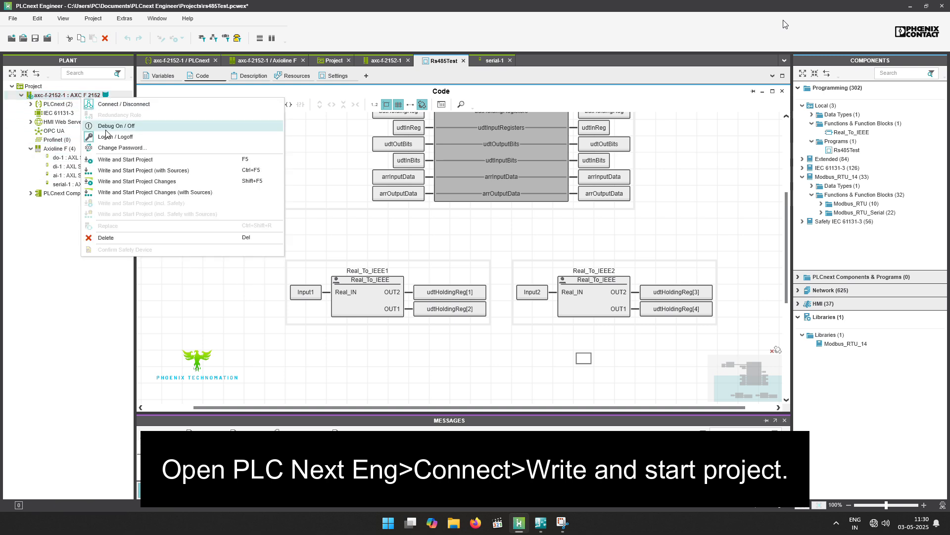
left_click(114, 155)
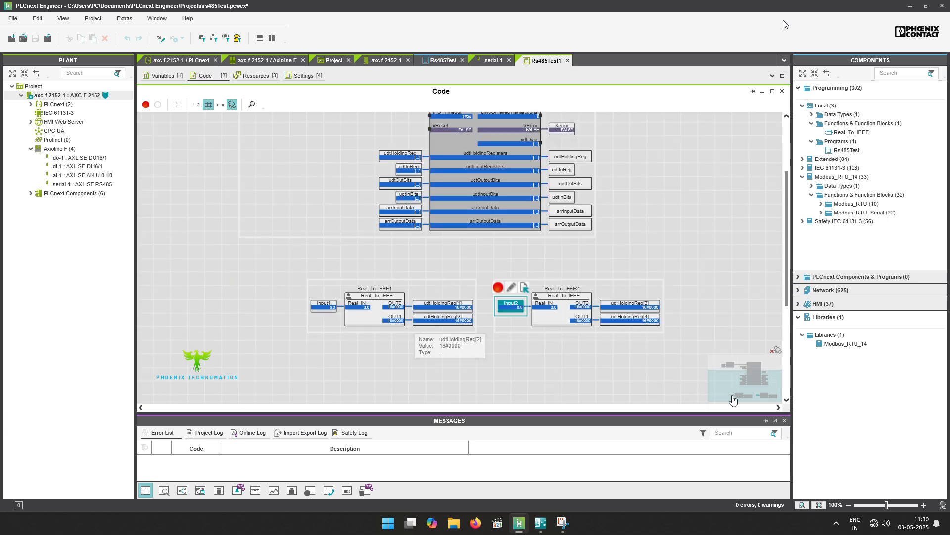
Set the online values of the Real_To_IEEE block inputs to 50 for Input1 and 75.0 for Input2.
scroll(760, 395, "up", 1)
scroll(760, 395, "up", 4)
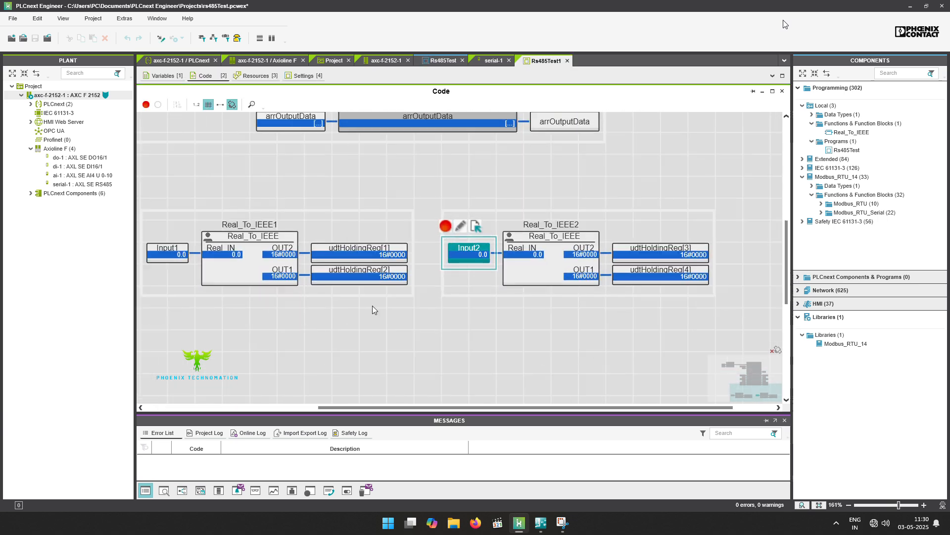
left_click(178, 256)
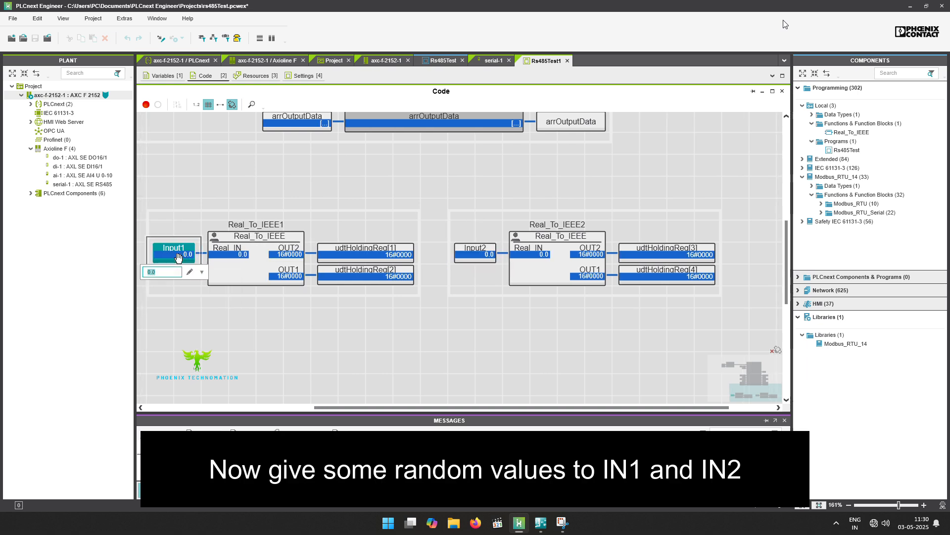
type("50")
key("Return")
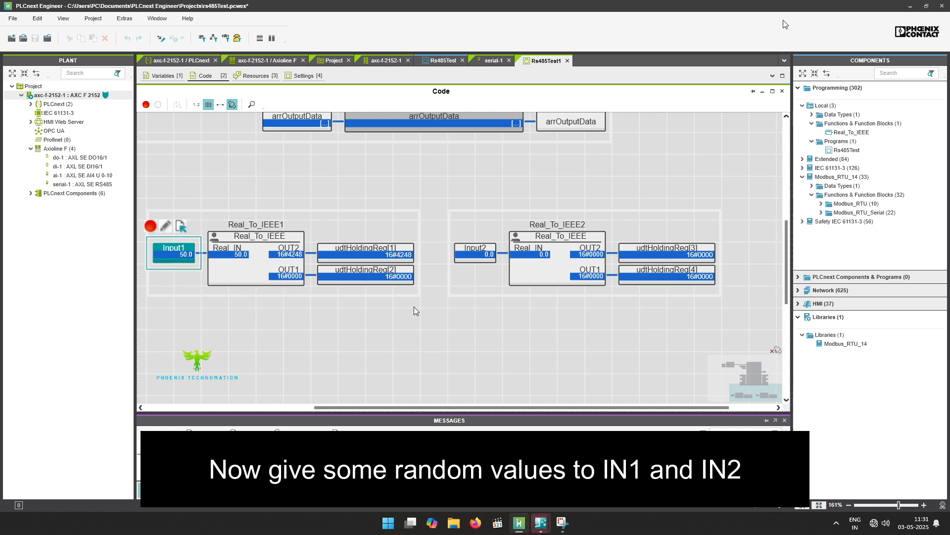
left_click(480, 259)
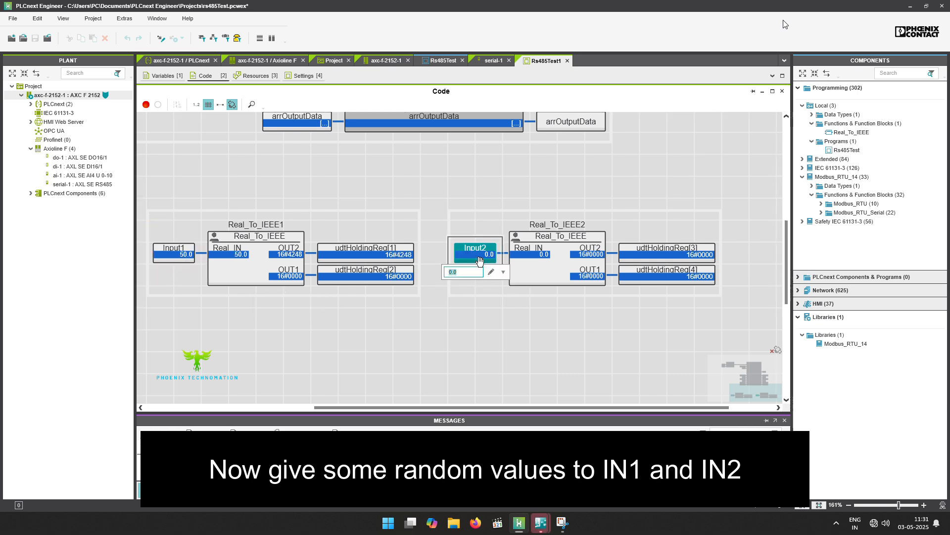
type("75.0")
key("Return")
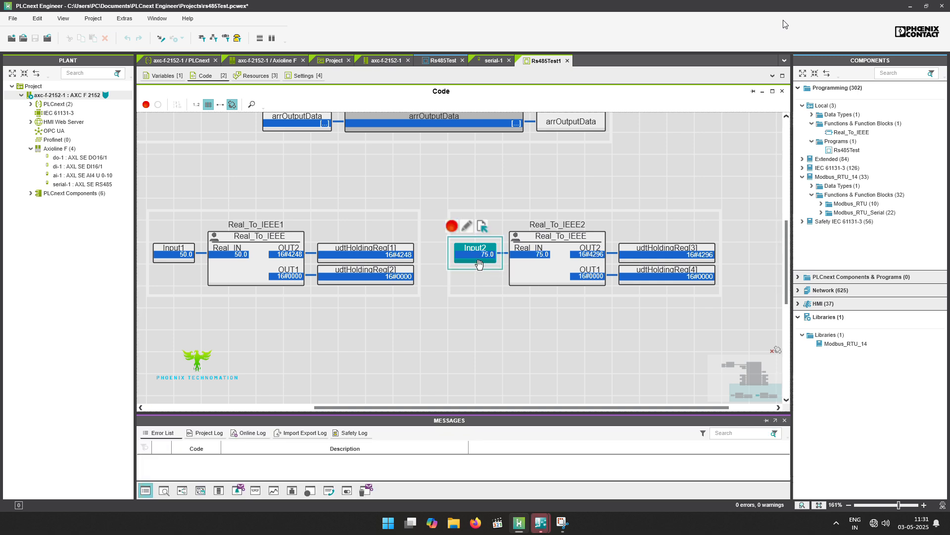
Dismiss the evaluation notice, switch to Visu+, and run the project maximized, saving the changes to RS485_Test_YT.visprj.
mouse_move(547, 532)
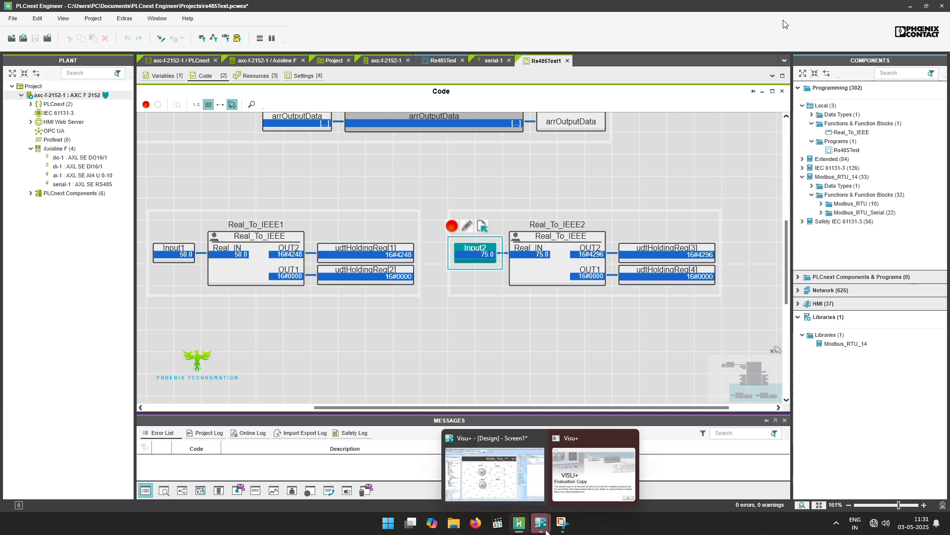
left_click(580, 478)
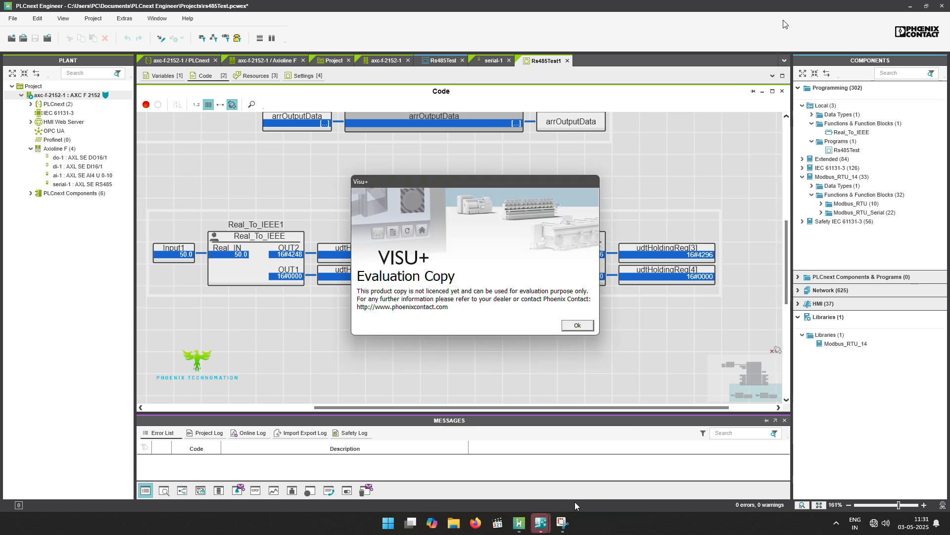
left_click(576, 326)
left_click(541, 523)
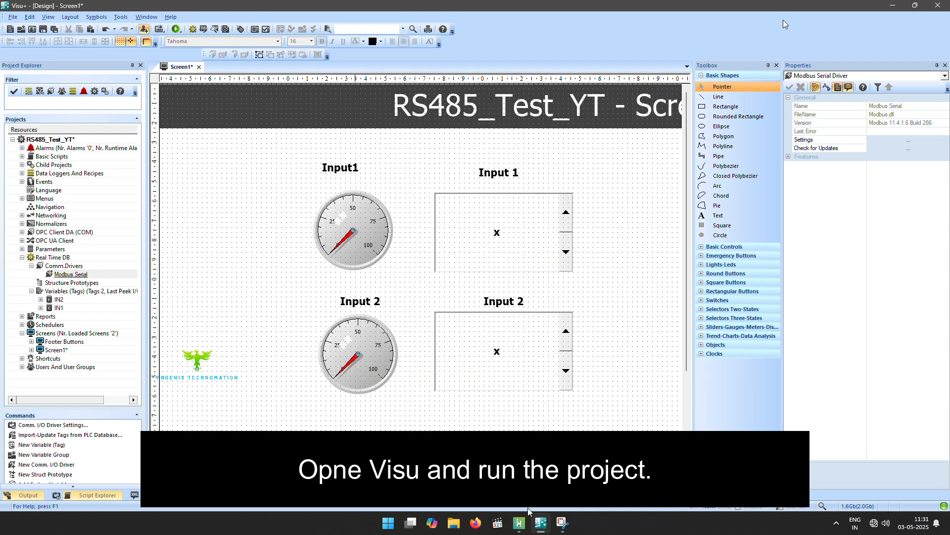
left_click(176, 30)
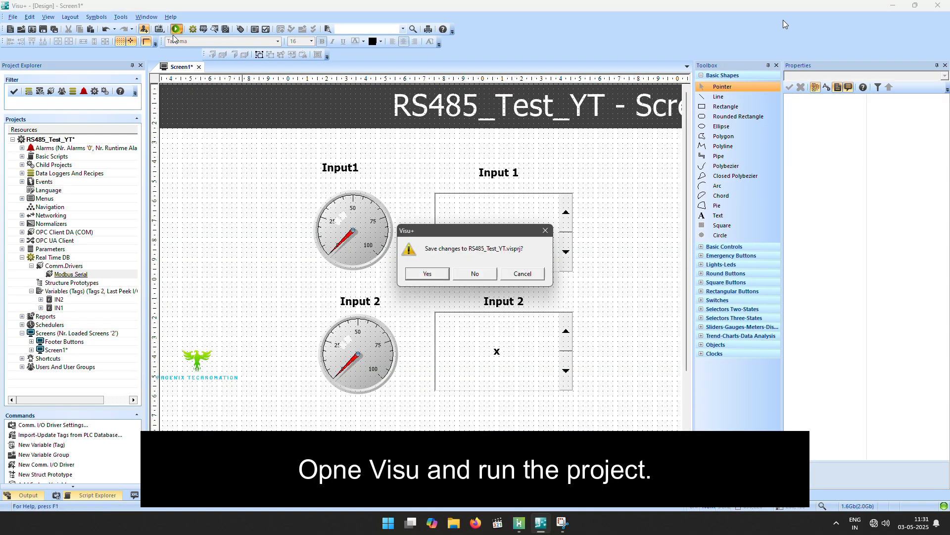
left_click(428, 274)
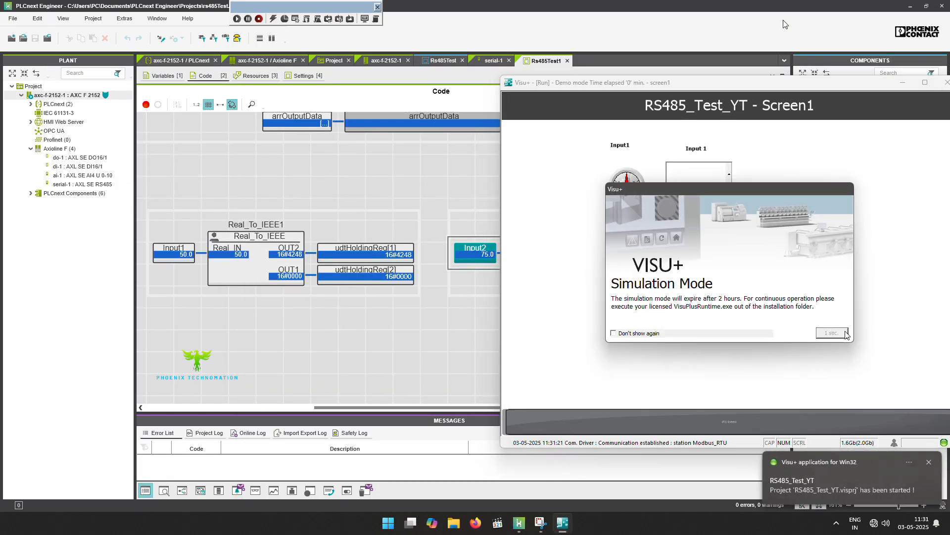
left_click(928, 87)
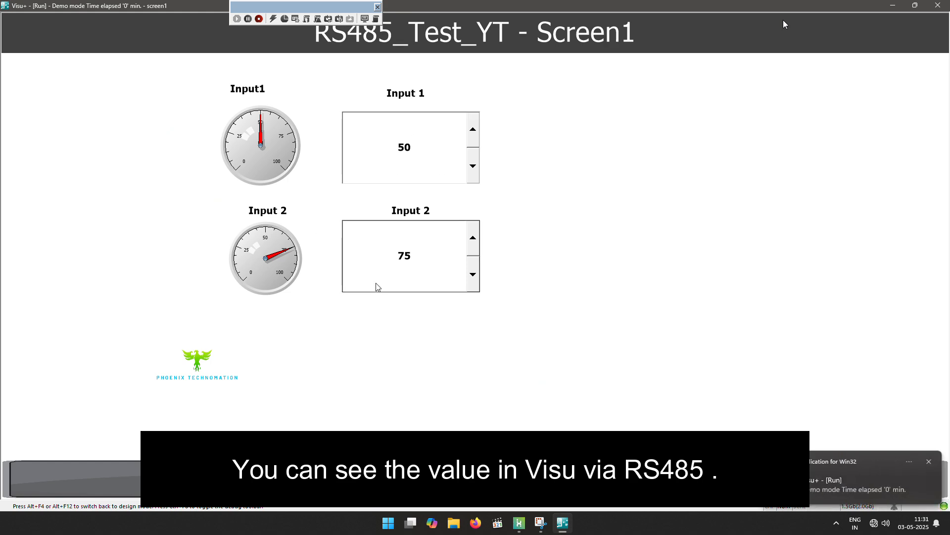
Arrange PLCnext Engineer and the running Visu+ screen side by side, each filling half of the desktop.
left_click(914, 6)
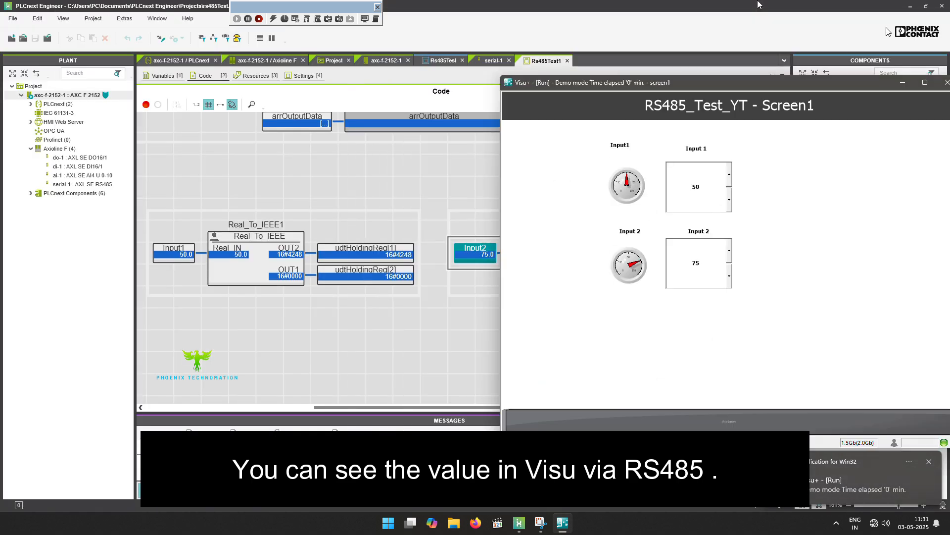
left_click(928, 7)
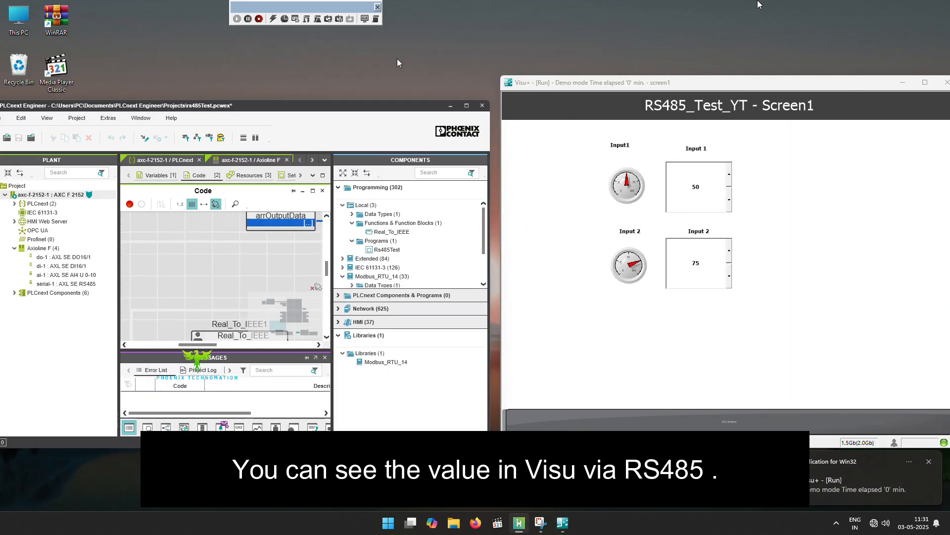
left_click_drag(377, 103, 381, 37)
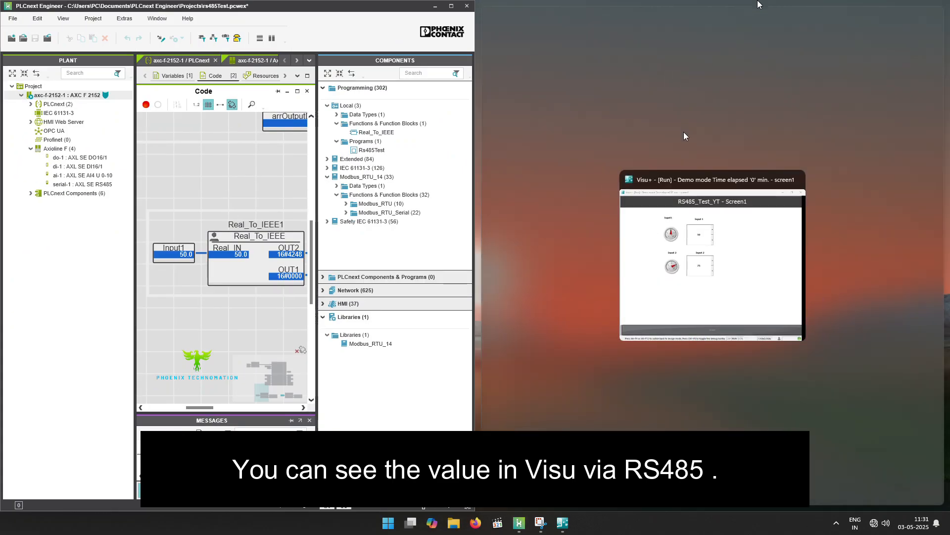
left_click(701, 185)
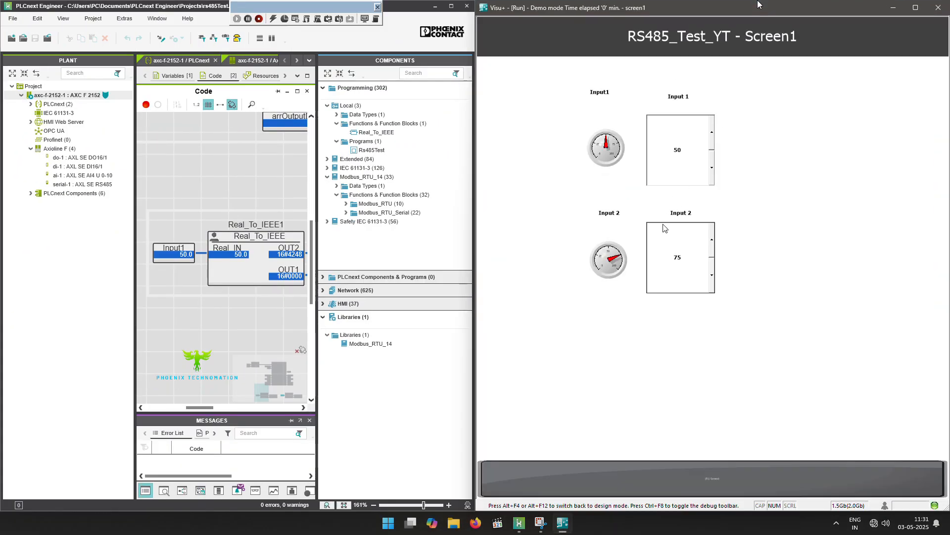
Enlarge the running Visu+ screen so the Input 1 and Input 2 gauges and display boxes are easy to read.
right_click(658, 335)
left_click(683, 354)
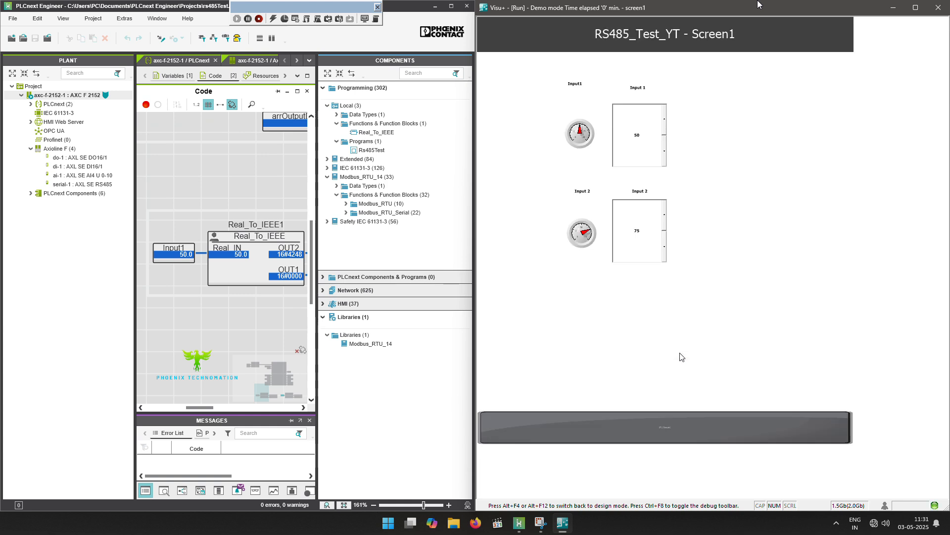
right_click(619, 325)
left_click(643, 331)
right_click(607, 316)
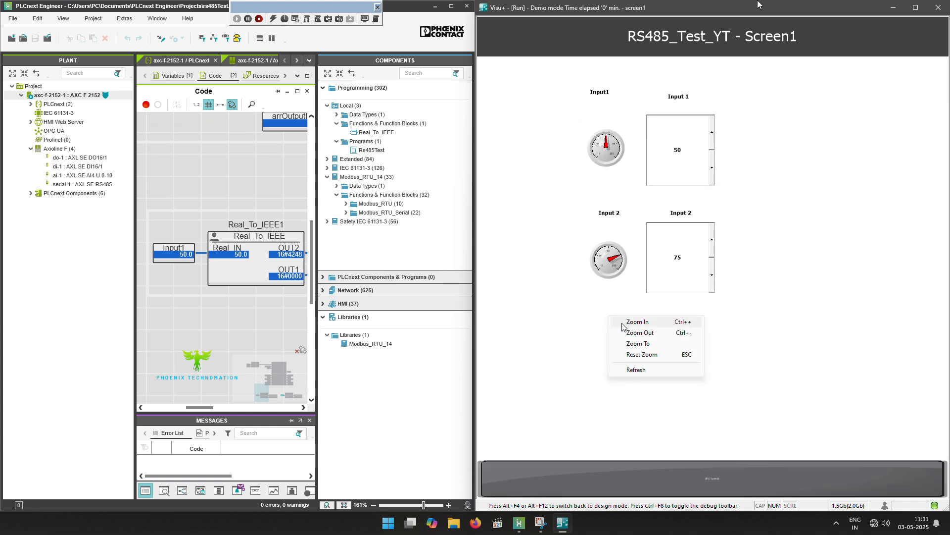
left_click(626, 322)
right_click(622, 331)
left_click(634, 353)
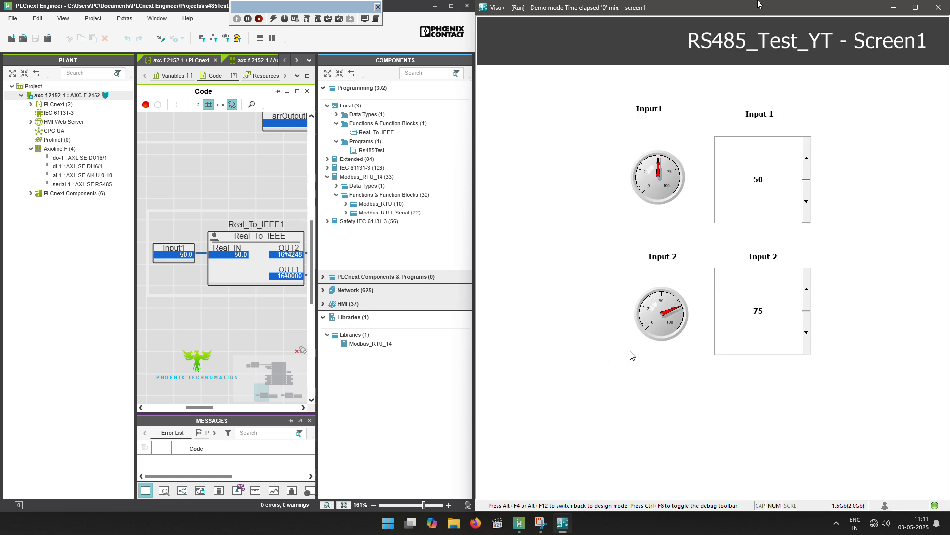
right_click(859, 286)
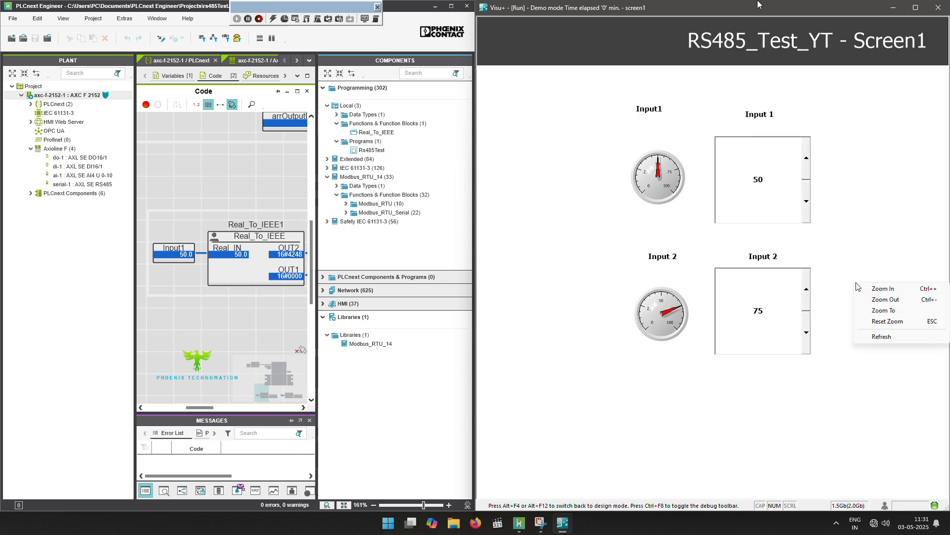
left_click(870, 291)
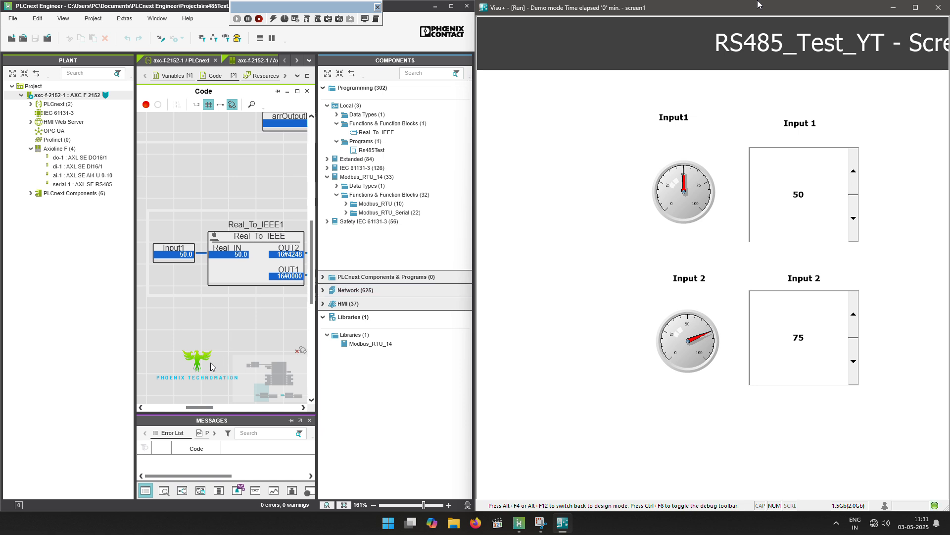
Widen the code area in PLCnext Engineer and set the online value of Input1 to 25.0.
left_click_drag(317, 236, 434, 237)
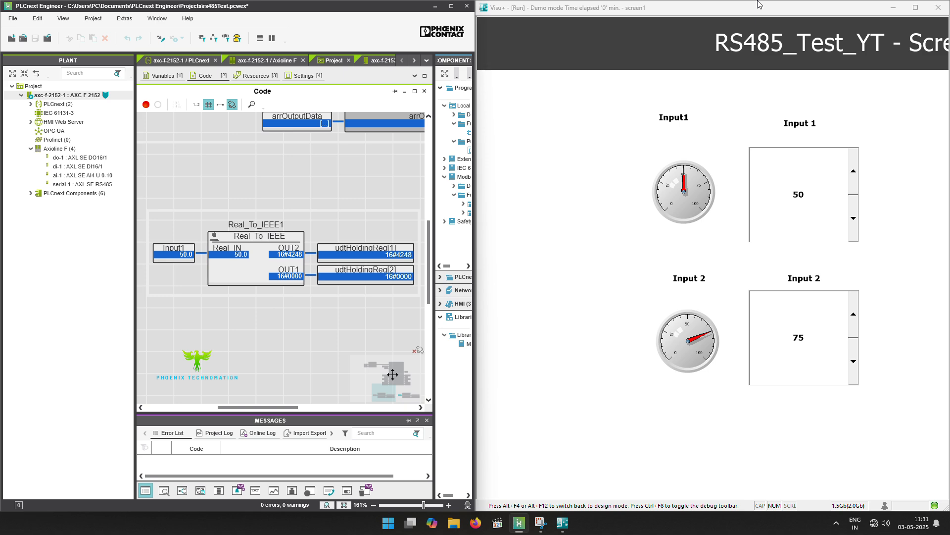
left_click(393, 374)
scroll(390, 376, "down", 2)
scroll(390, 375, "down", 3)
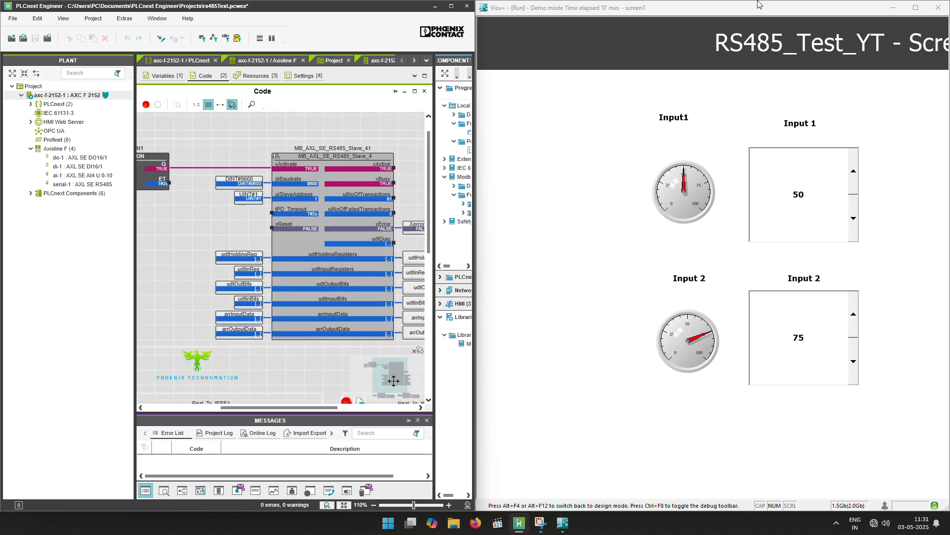
scroll(300, 312, "down", 2)
scroll(302, 311, "down", 1)
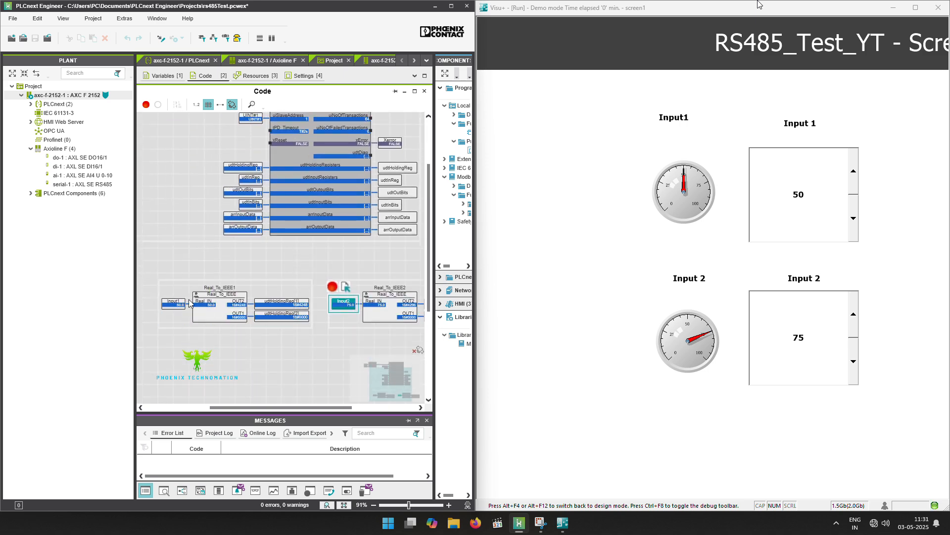
left_click(173, 304)
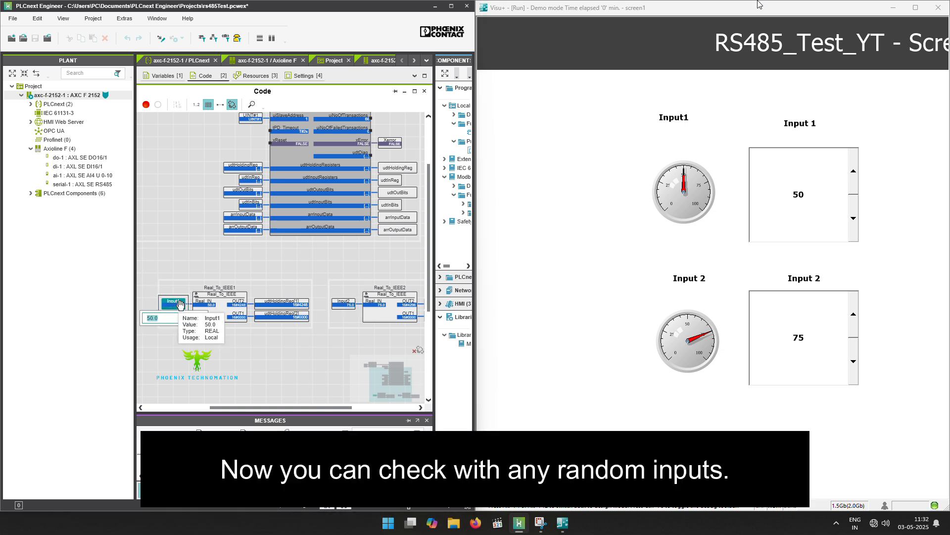
type("25.0")
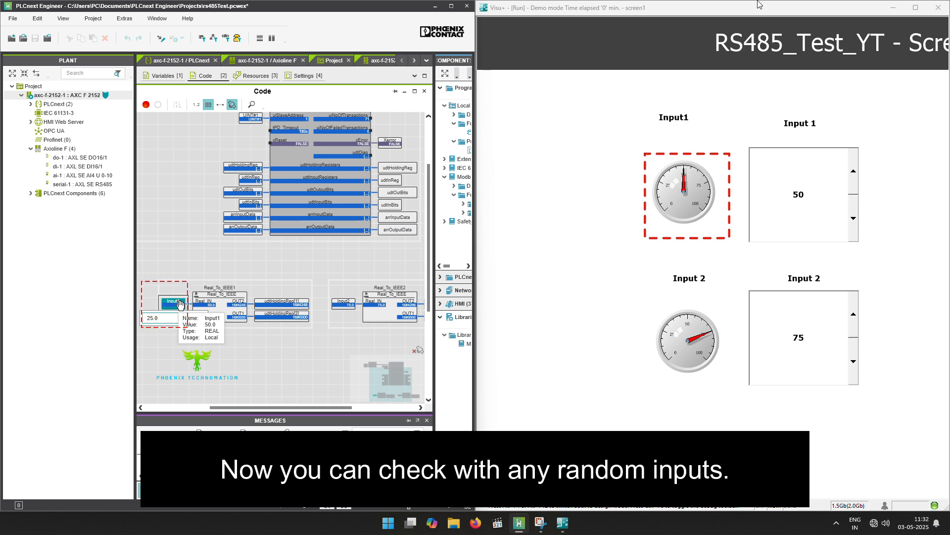
key("Return")
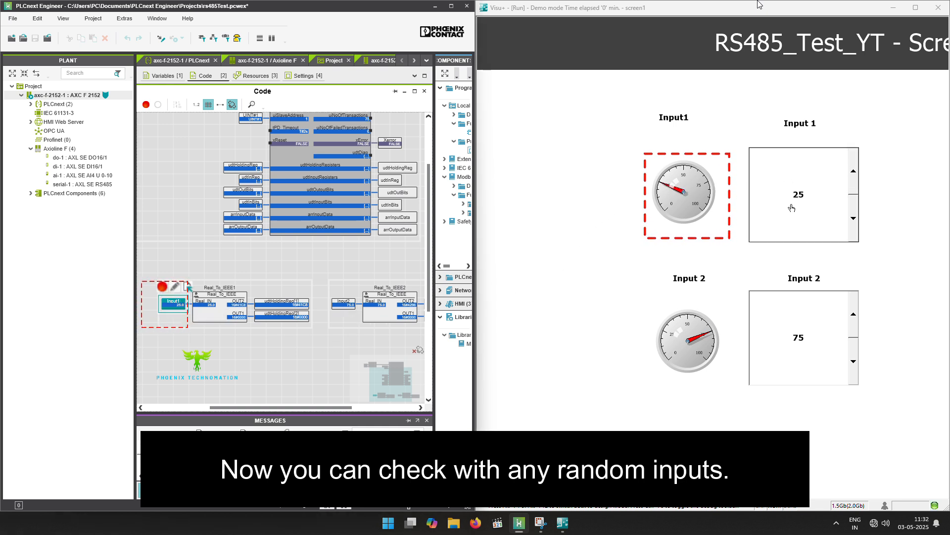
Set the online value of Input2 at the Real_To_IEEE2 block to 100.0 to test the Input 2 gauge and display.
double_click(353, 305)
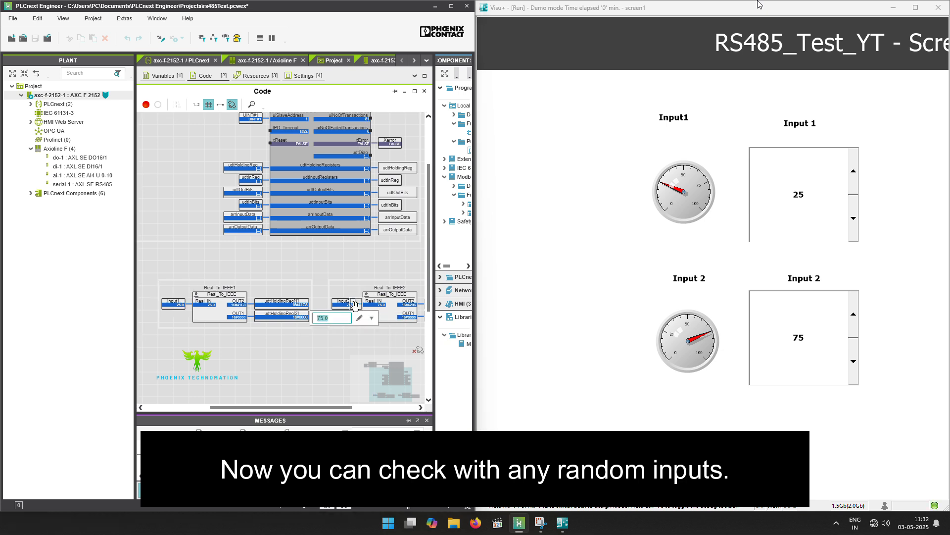
type("1")
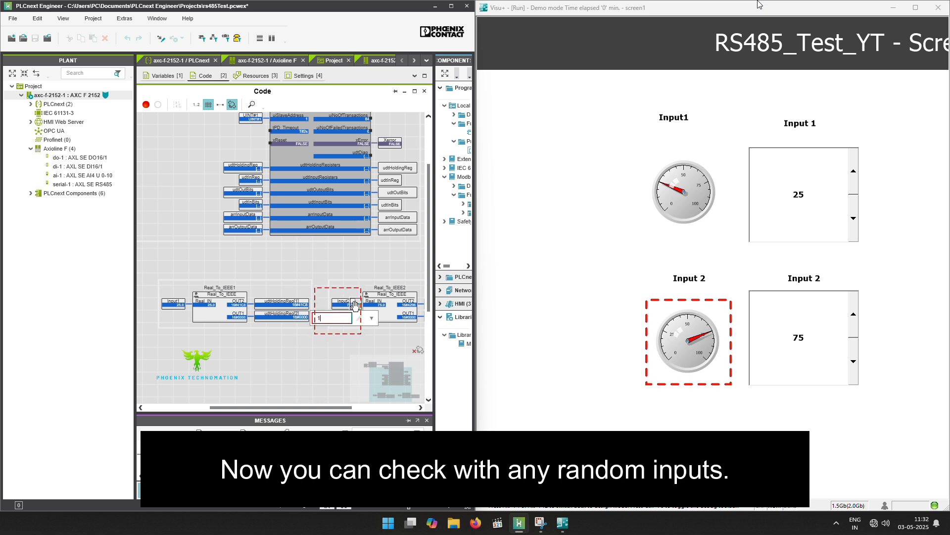
type("00.0")
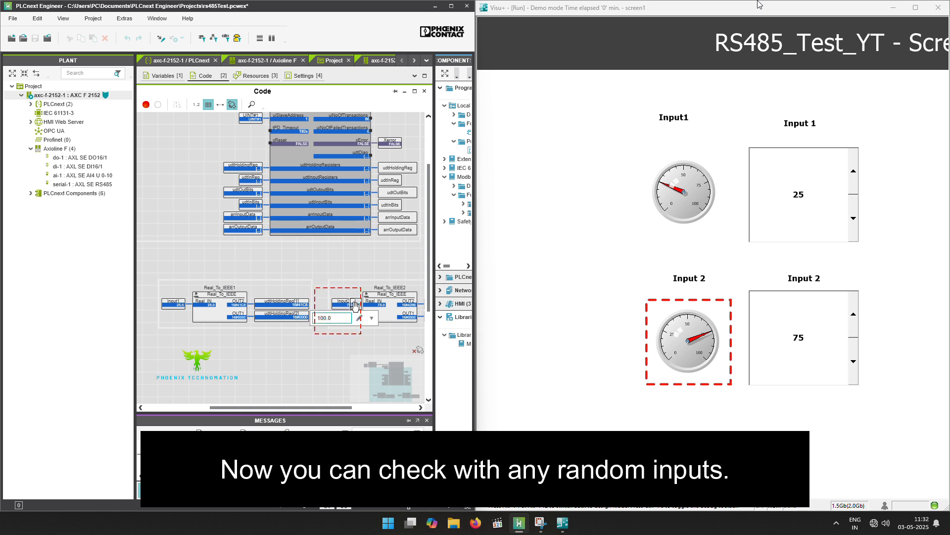
key("Return")
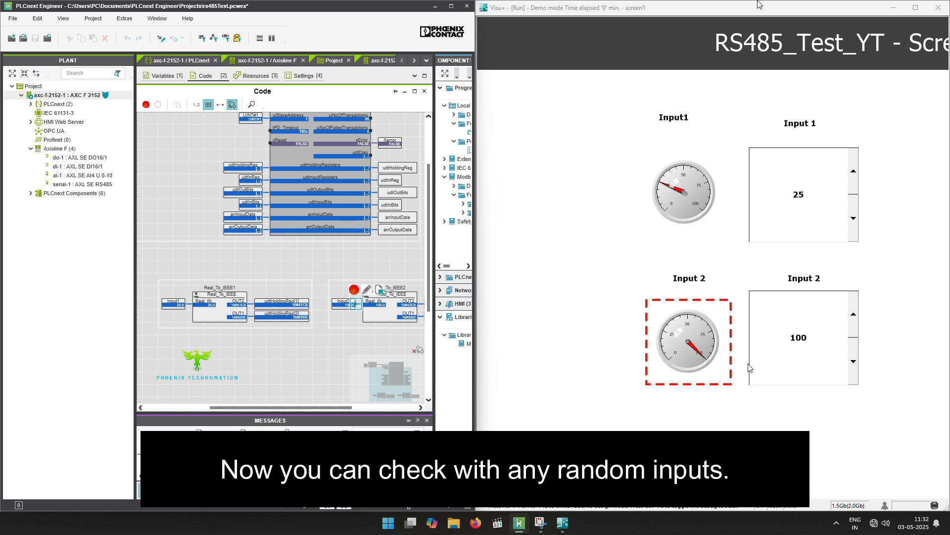
Set the online value of Input1 at the Real_To_IEEE1 block to 10.0.
left_click(181, 308)
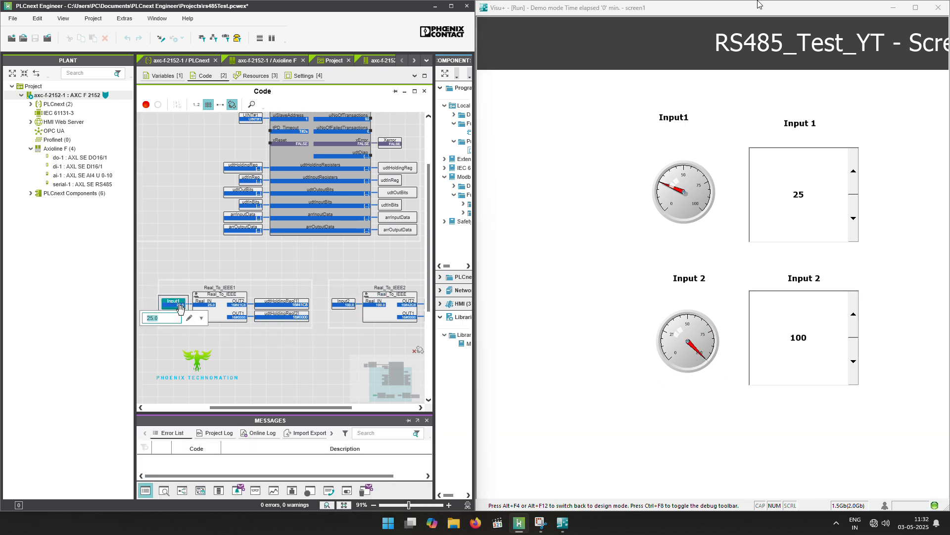
type("10.0")
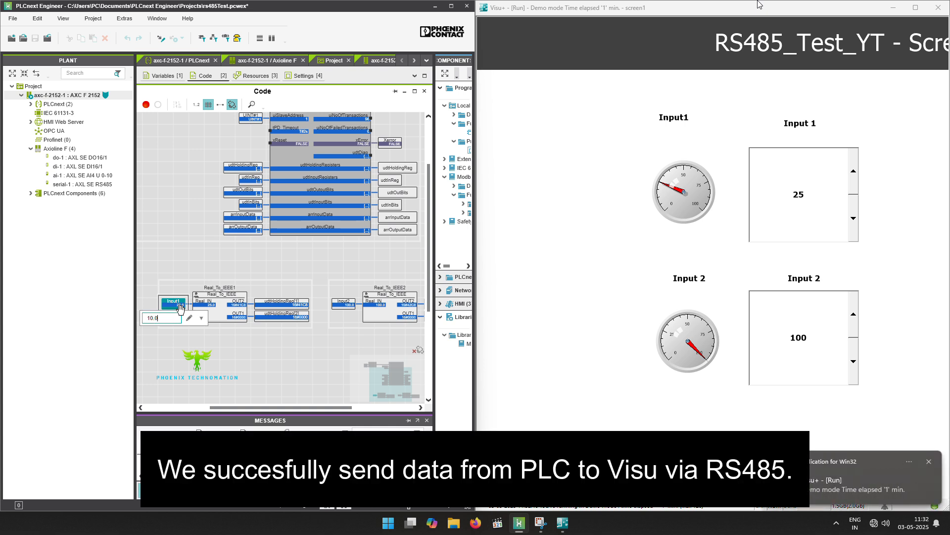
key("Return")
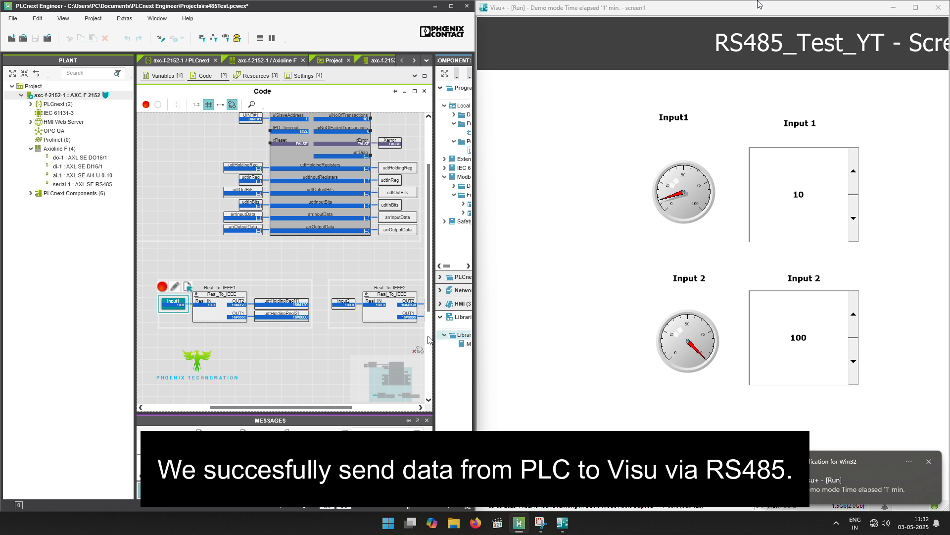
Set the online value of Input2 at the Real_To_IEEE2 block to 45.0.
double_click(349, 307)
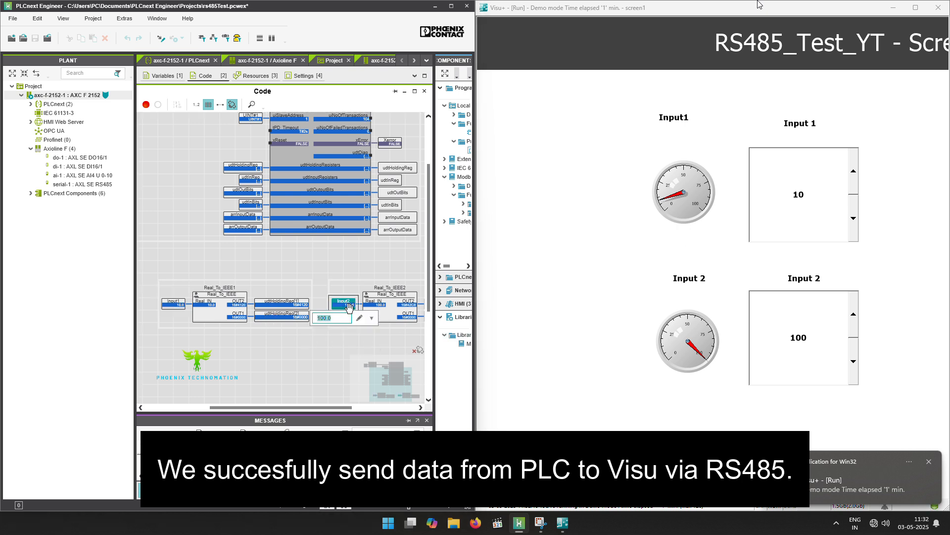
type("4")
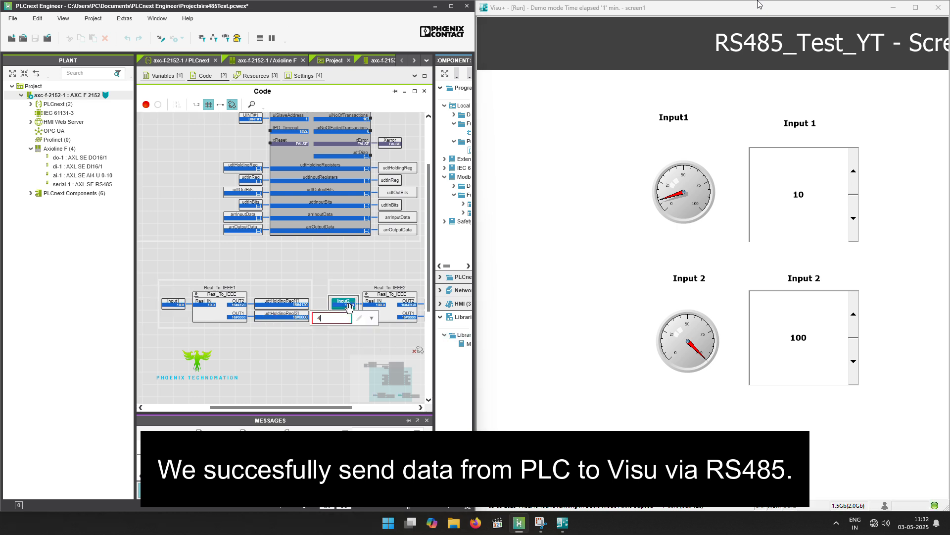
type("5.0")
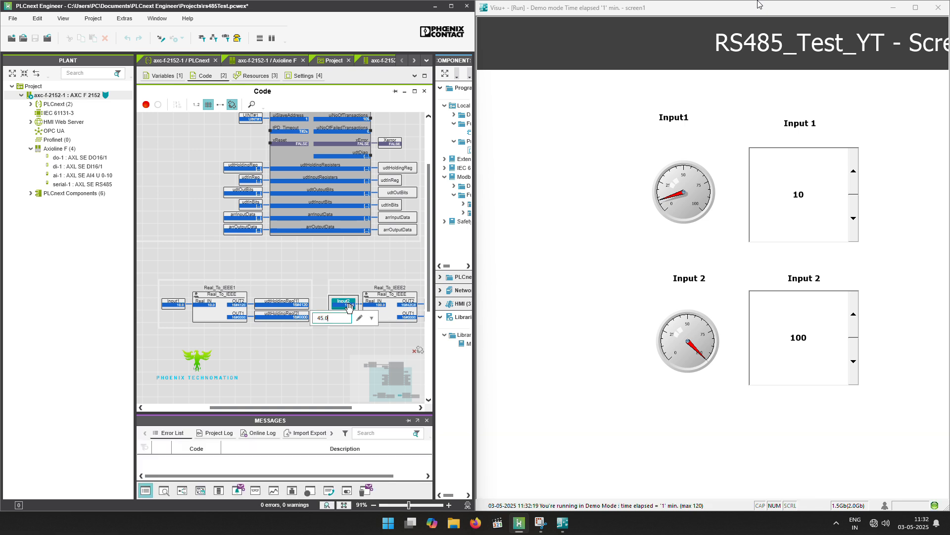
key("Return")
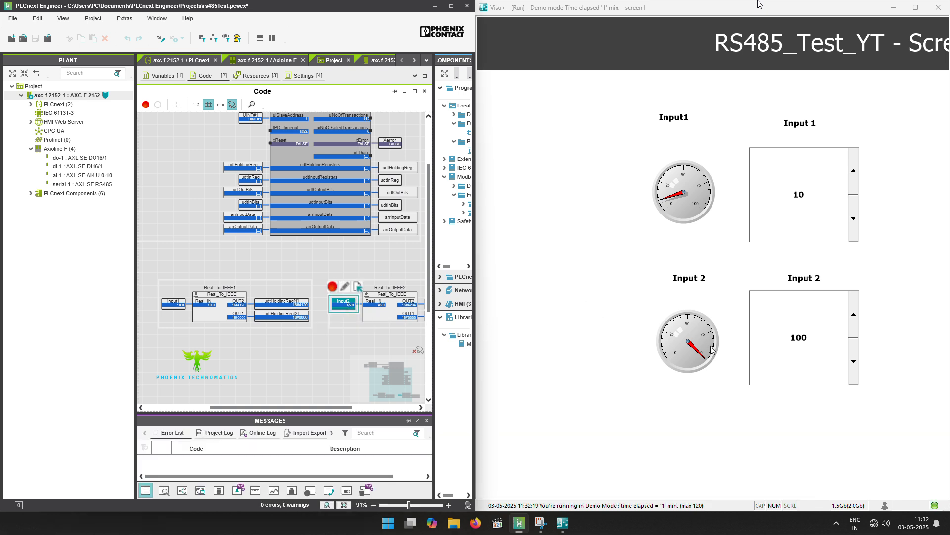